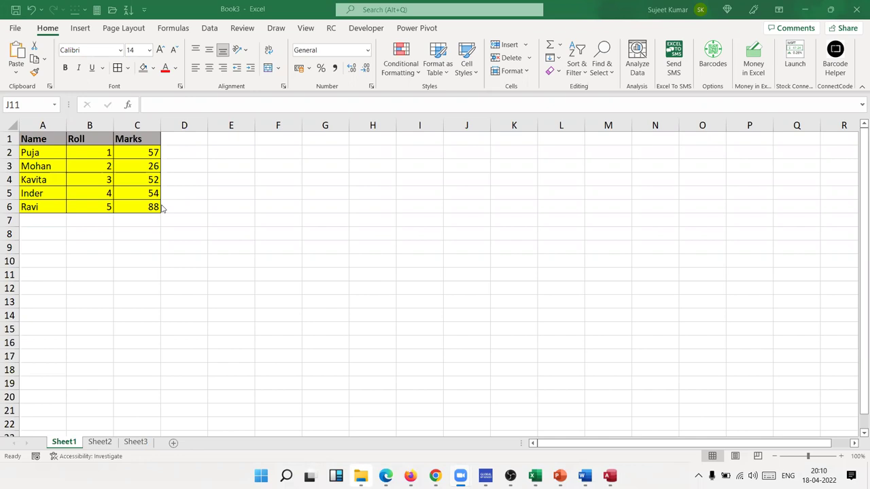
Step: Select and copy the yellow Name/Roll/Marks table in A1:C6
left_click(140, 206)
left_click_drag(55, 153, 31, 138)
key("ctrl+c")
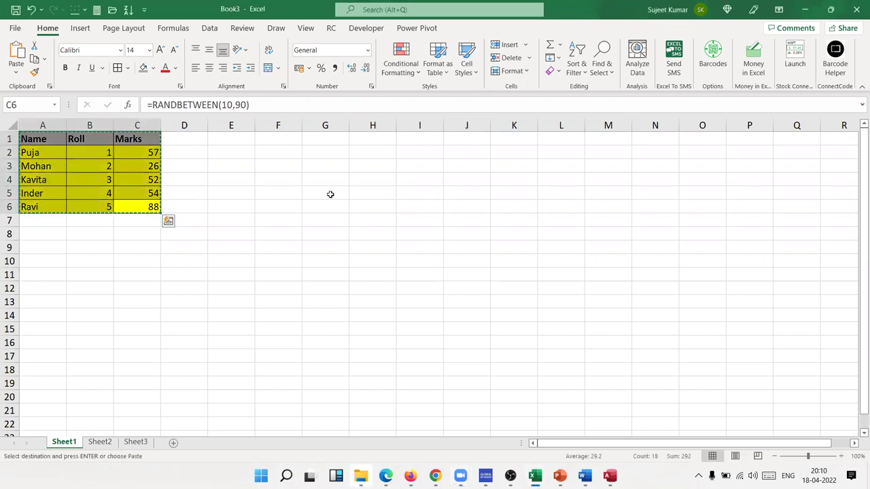
Step: Trial-paste the table at G5, then undo so G5:I10 stays empty
left_click(332, 198)
key("ctrl+v")
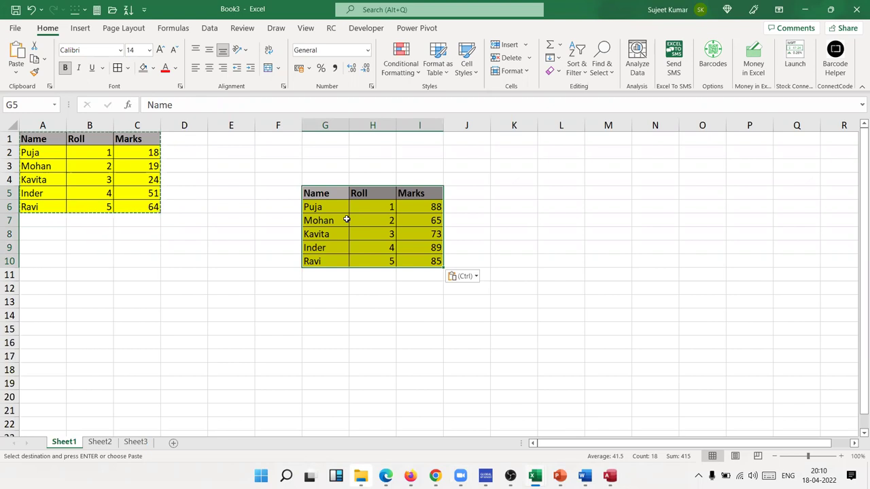
key("ctrl+z")
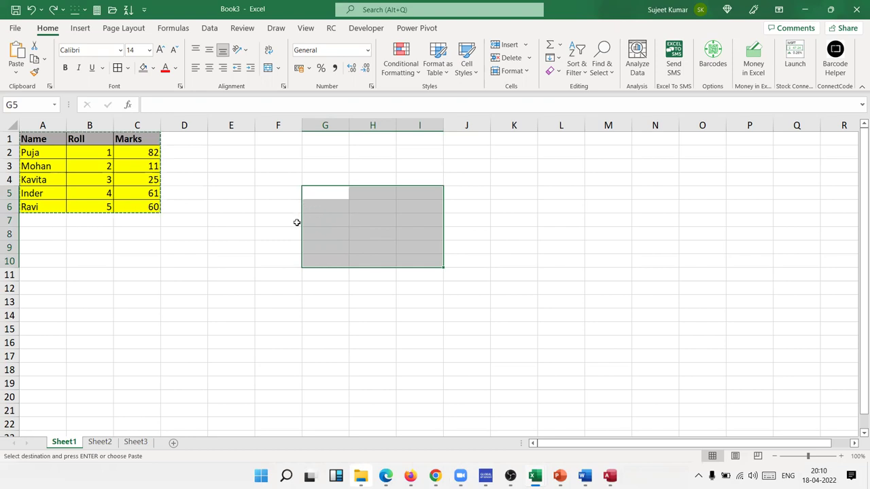
Step: Use Paste Special with All at G5 to place a full copy in G5:I10
left_click(309, 199)
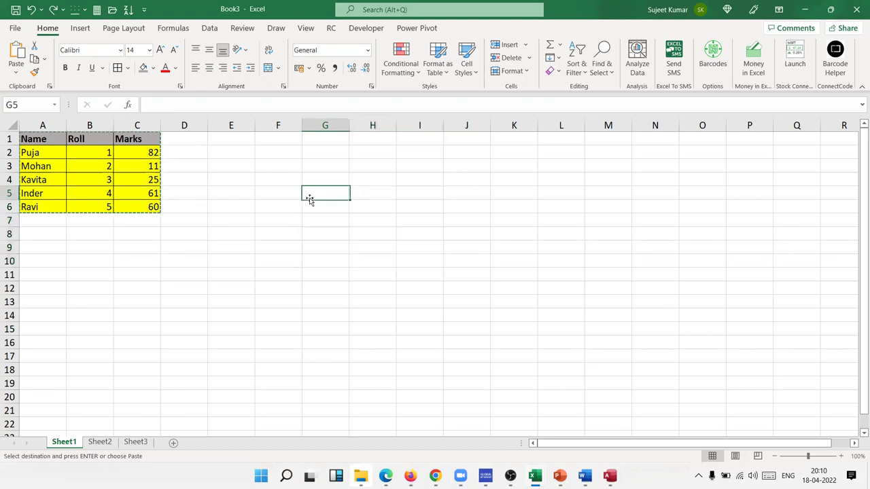
left_click(15, 68)
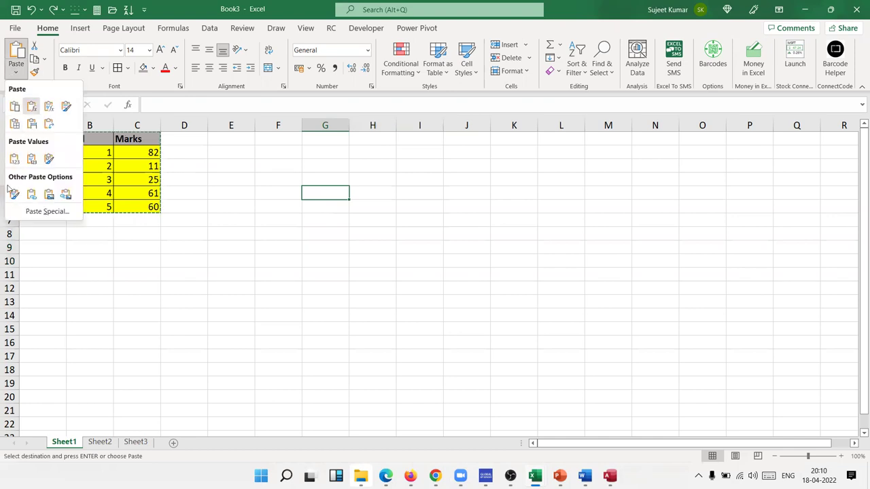
left_click(46, 211)
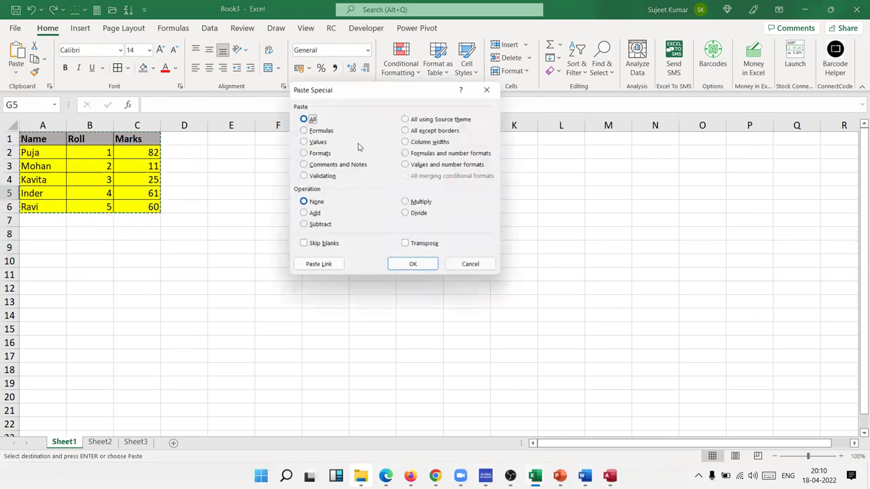
left_click_drag(344, 94, 341, 150)
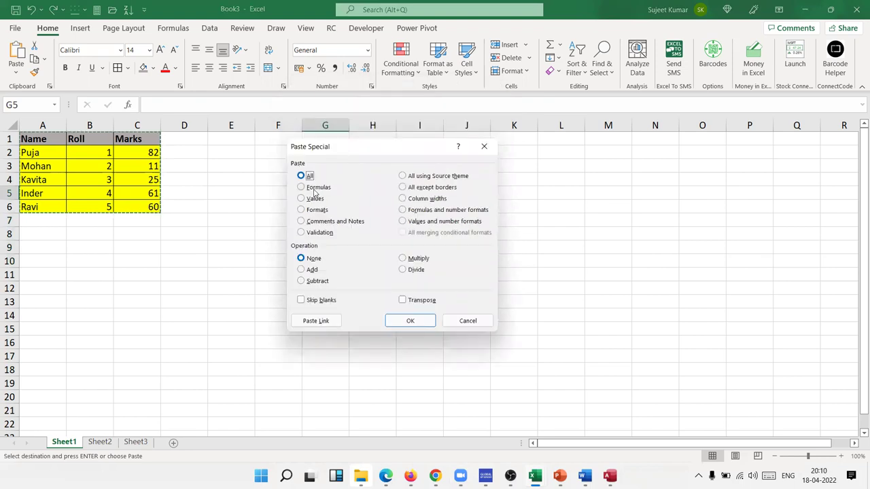
left_click(314, 188)
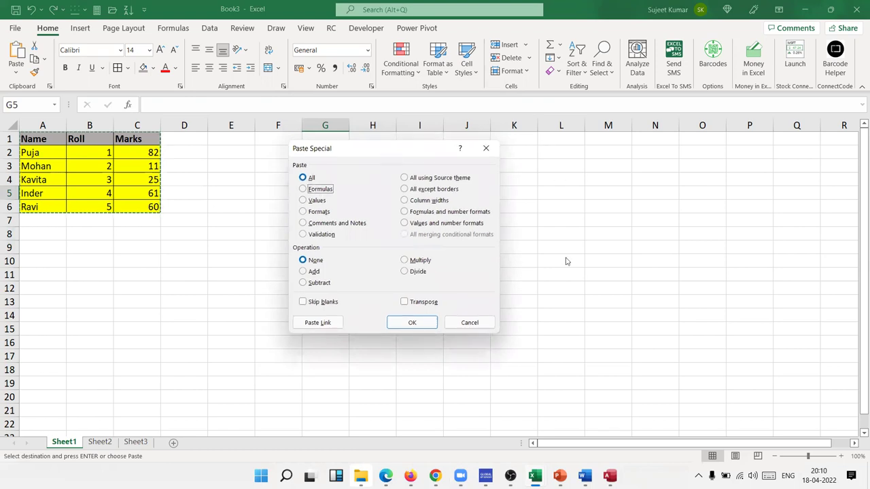
left_click_drag(388, 159, 542, 149)
left_click(568, 312)
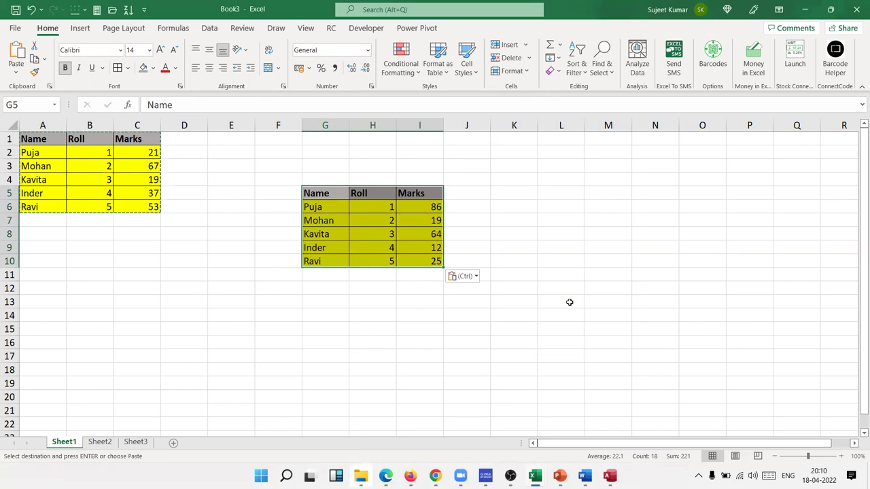
left_click(421, 234)
Step: Undo the full paste and re-paste the table at G5 as Formulas only
left_click(391, 220)
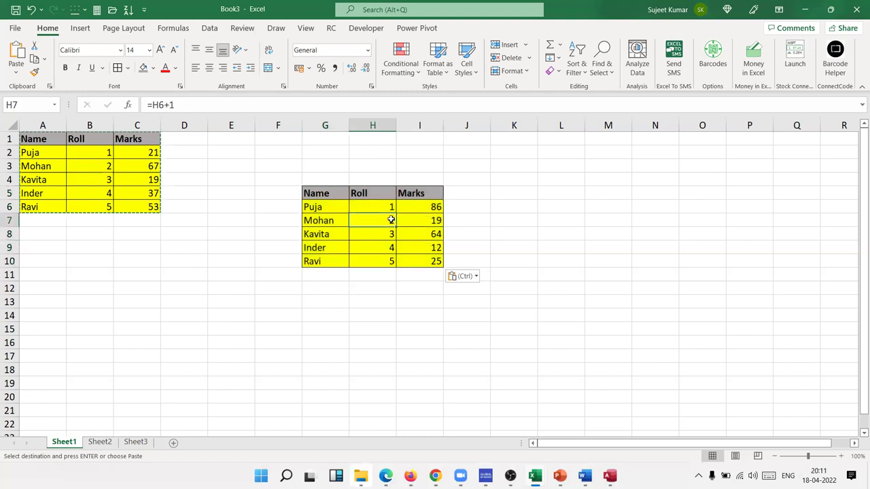
key("ctrl+z")
right_click(332, 193)
left_click(354, 215)
left_click(263, 158)
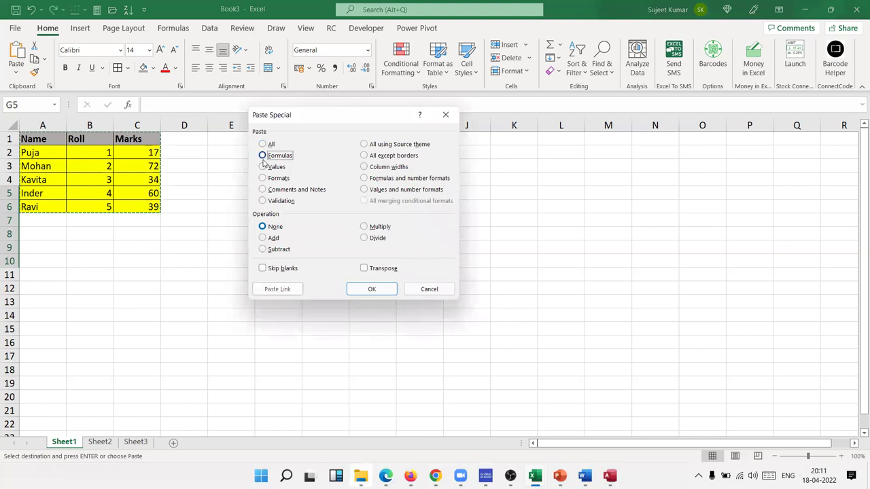
left_click(378, 292)
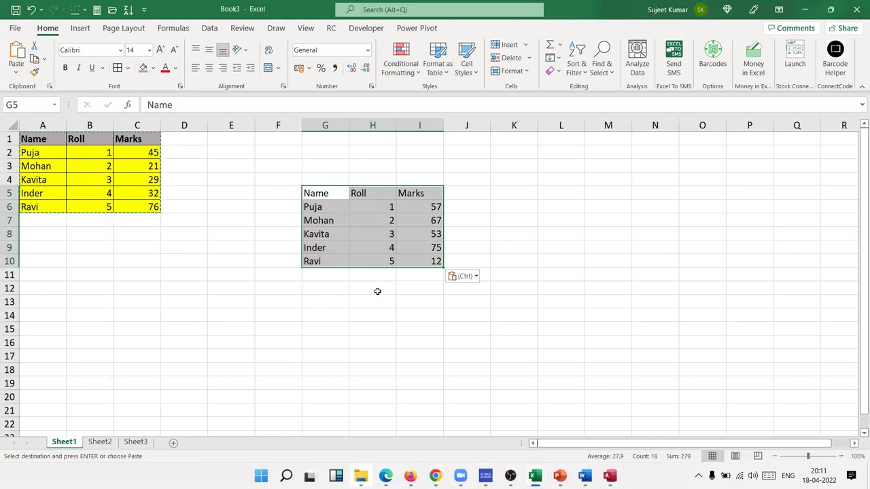
Step: Compare the pasted names in G7 with the original, and check C2's RANDBETWEEN formula
left_click(331, 221)
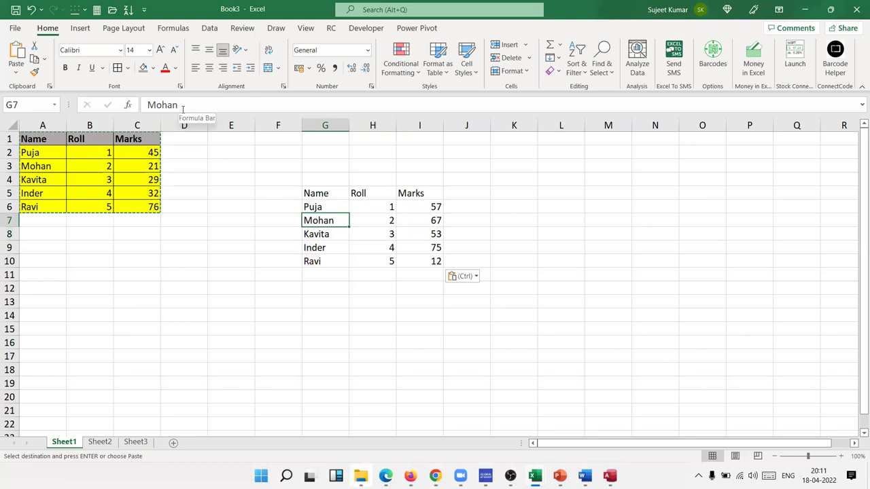
left_click(31, 164)
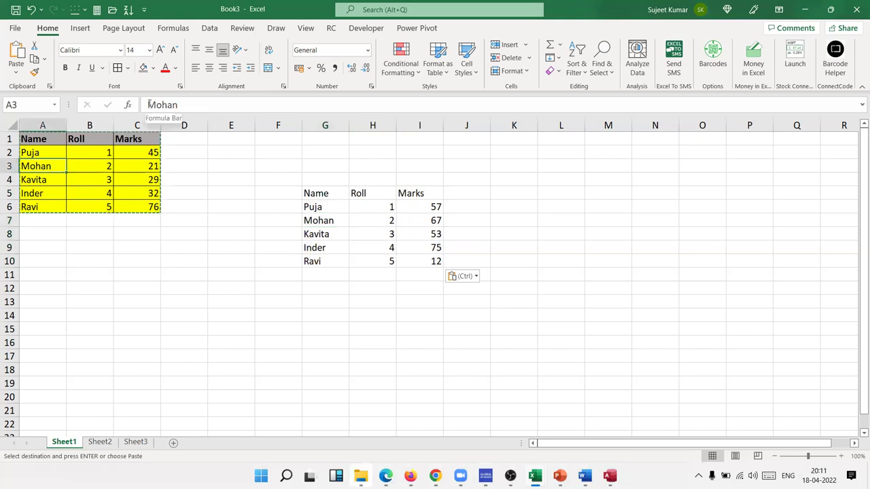
key("ctrl")
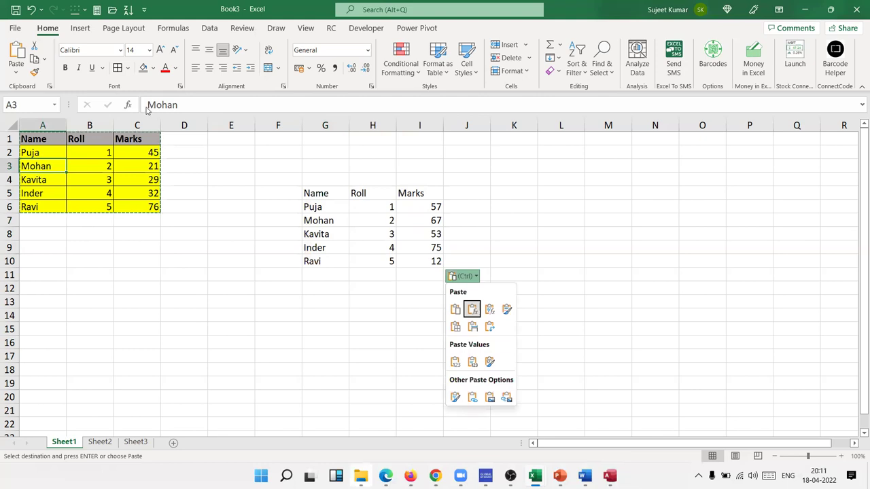
key("Escape")
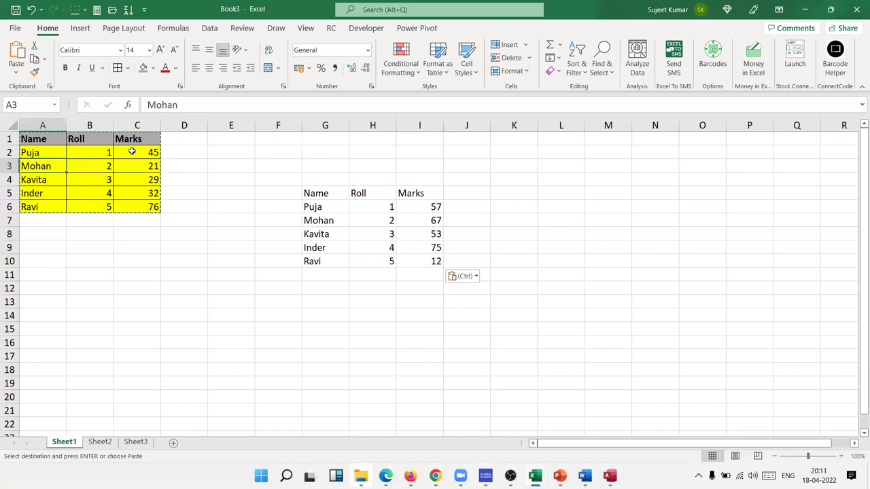
left_click(132, 154)
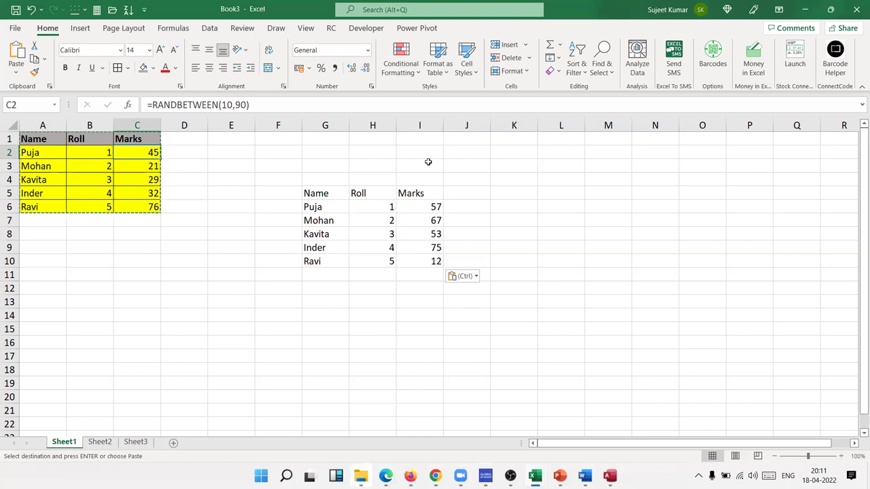
Step: Paste Special the marks table at K5 with Values, filling K5:M10 with fixed data
left_click(526, 195)
right_click(526, 195)
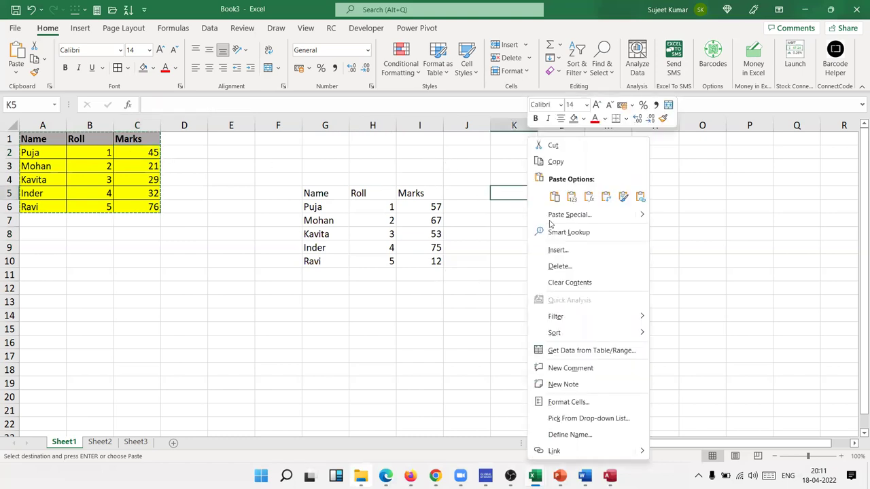
left_click(557, 215)
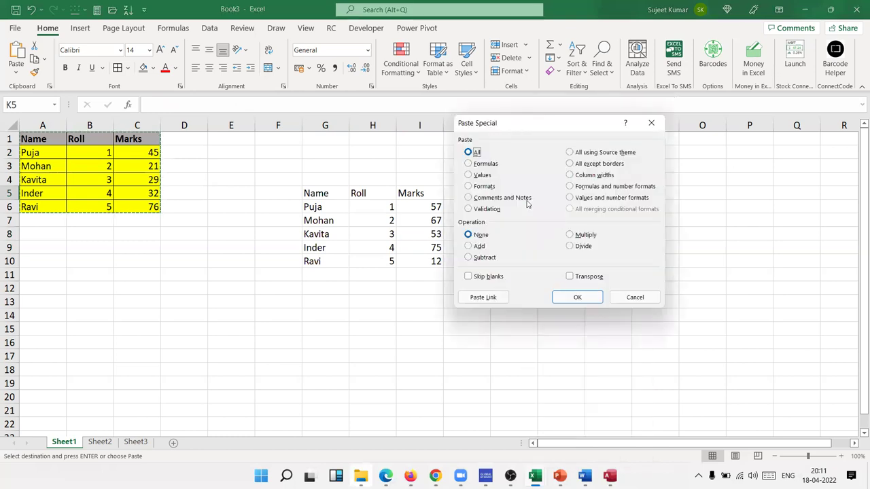
left_click(481, 175)
mouse_move(501, 129)
left_mouse_down()
mouse_move(478, 149)
mouse_move(306, 204)
left_mouse_up()
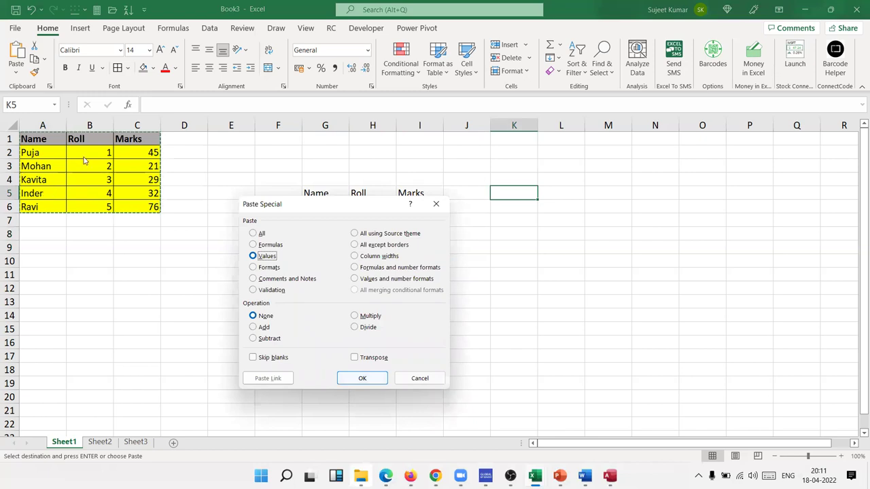
left_click(360, 377)
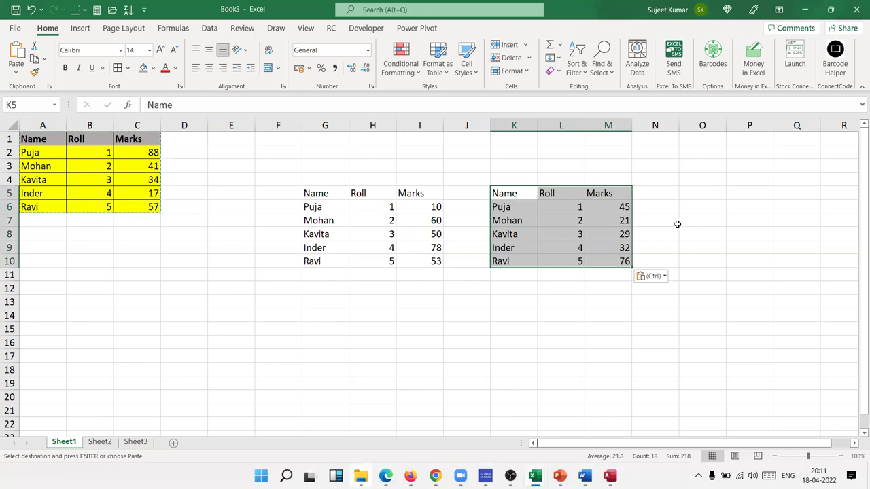
Step: Check the marks in columns M and I, cancel the pending copy, and select I6:I10
left_click(623, 222)
key("Down")
key("Down")
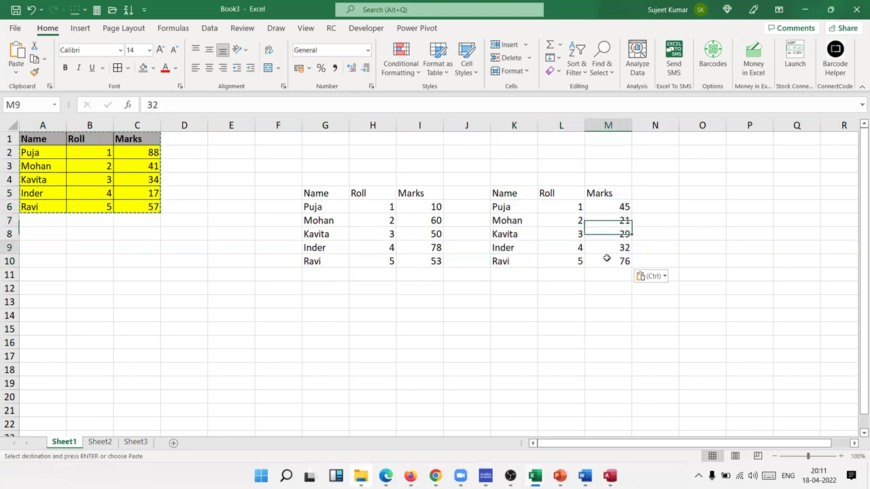
key("Down")
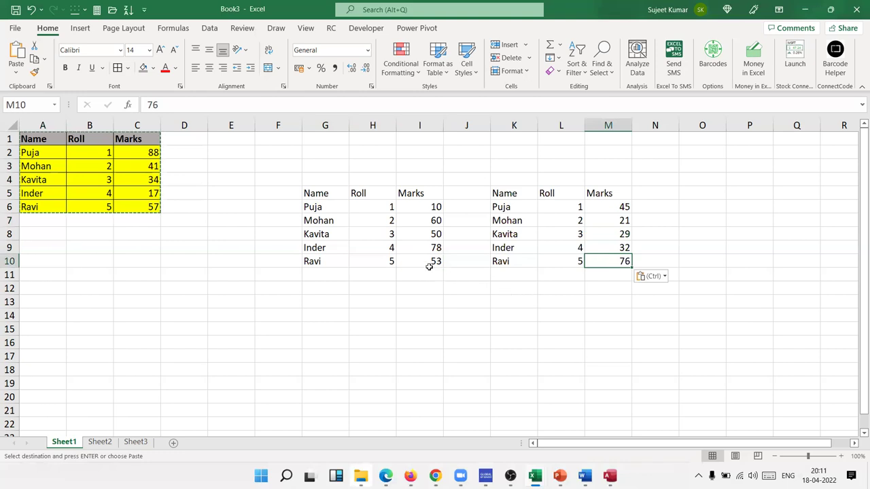
left_click(428, 264)
left_click_drag(422, 237, 419, 207)
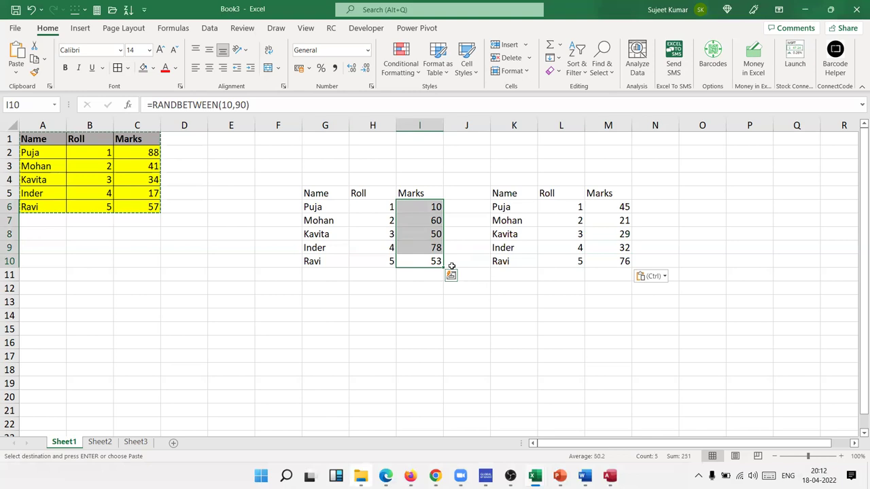
left_click(534, 286)
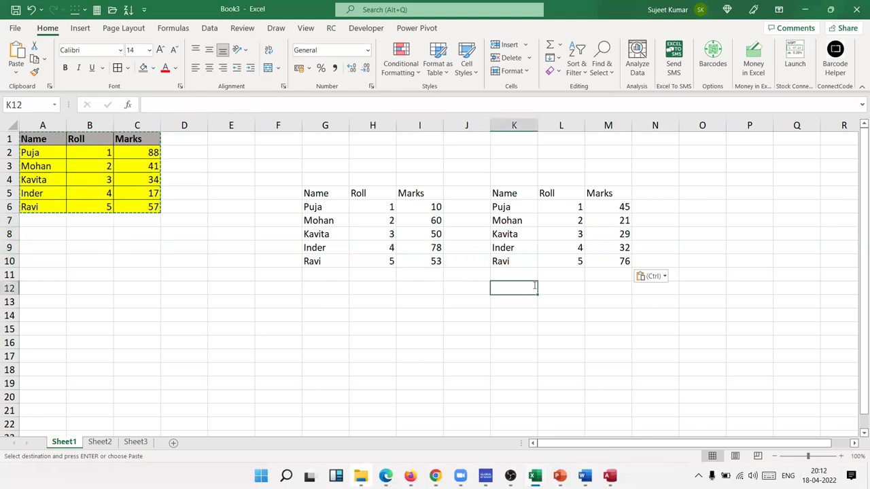
key("Escape")
left_click(479, 297)
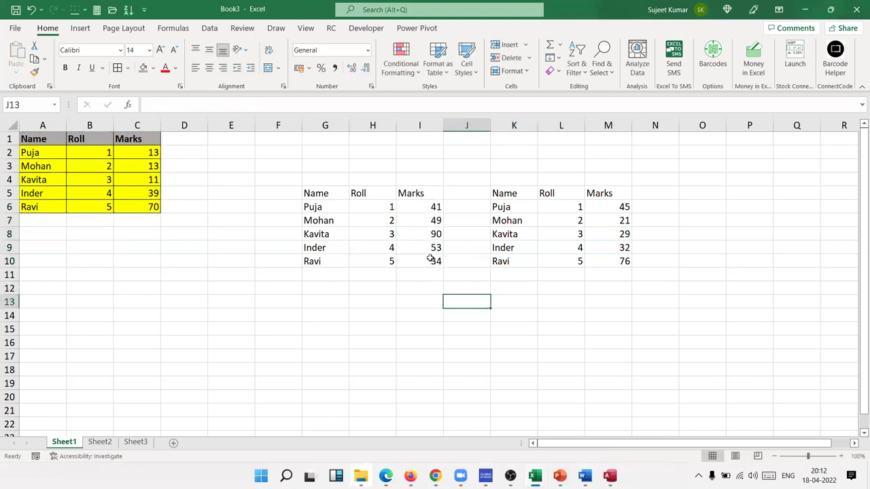
left_click_drag(425, 208, 415, 261)
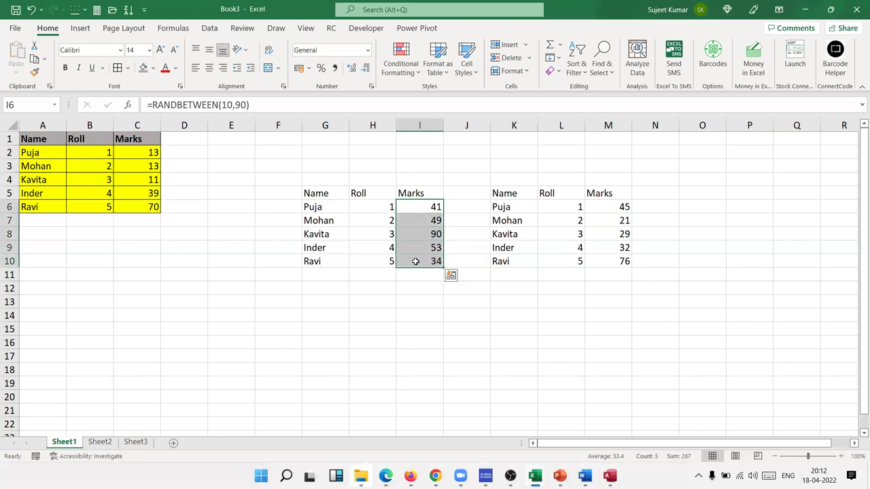
Step: Copy I6:I10 and paste back as values, fixing the marks at 56, 16, 38, 90, 40
key("ctrl+c")
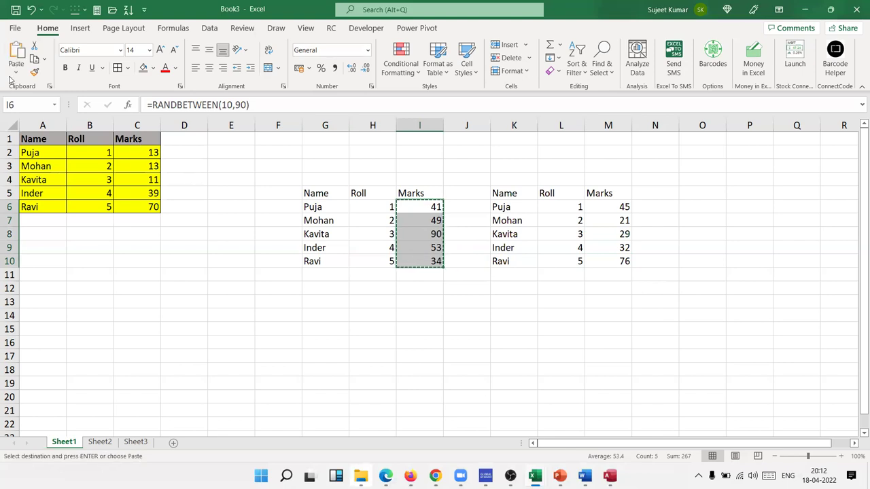
left_click(15, 73)
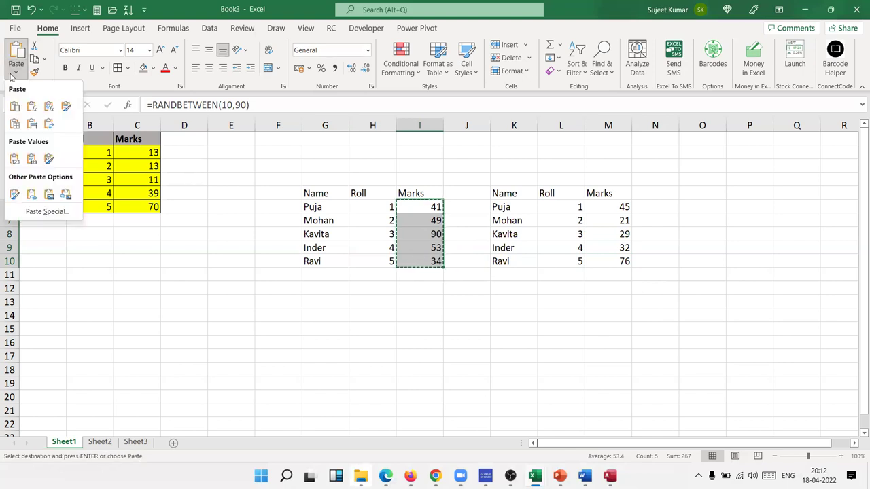
left_click(14, 160)
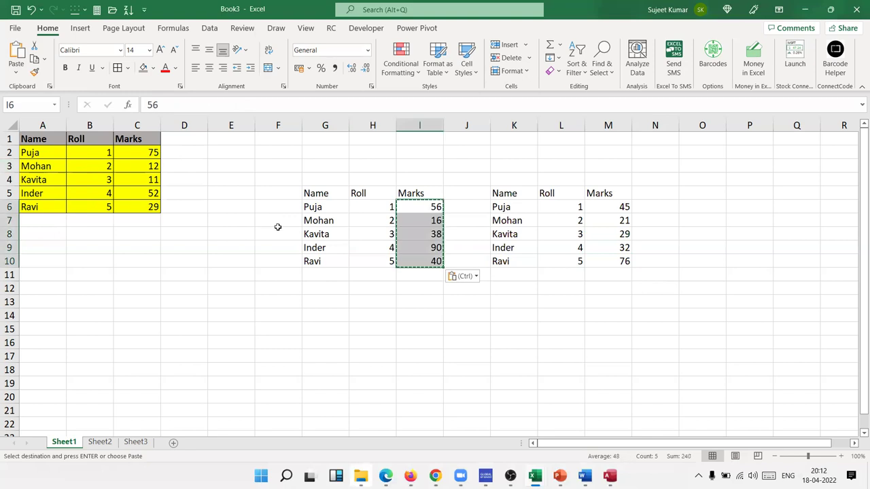
left_click(412, 223)
mouse_move(415, 238)
left_mouse_down()
mouse_move(422, 257)
mouse_move(413, 204)
left_mouse_up()
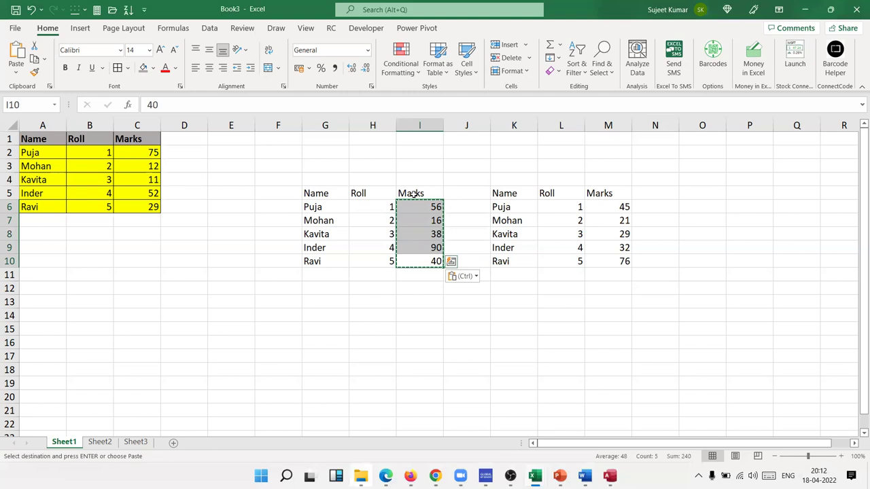
left_click(403, 229)
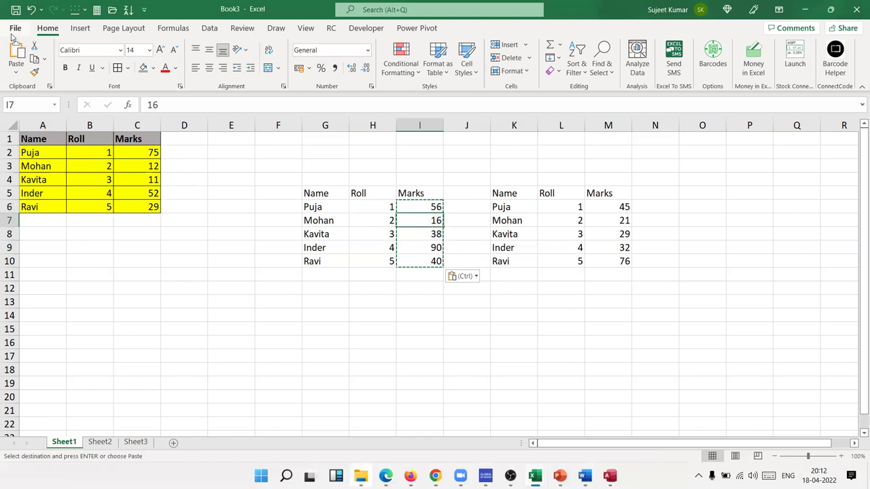
left_click(15, 30)
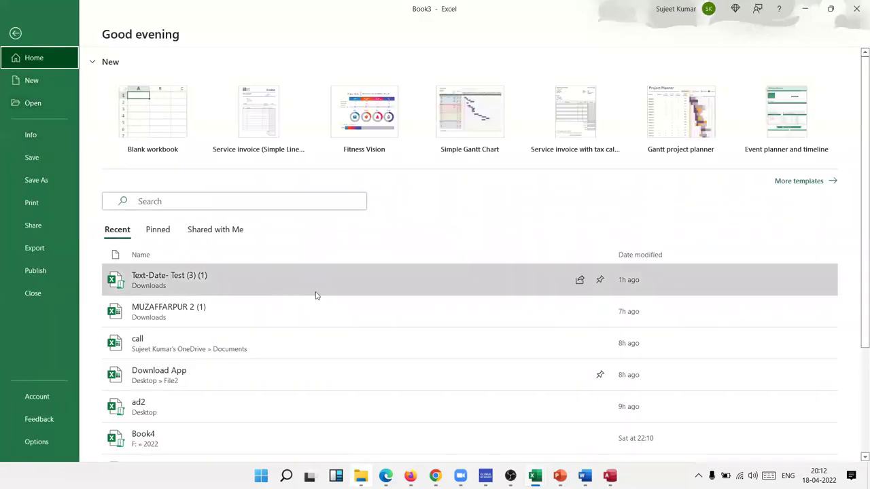
scroll(316, 293, "down", 3)
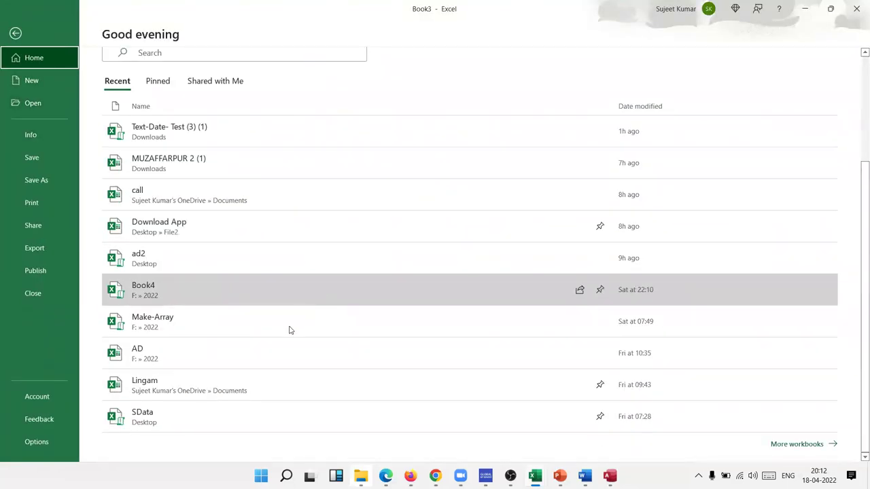
left_click(57, 107)
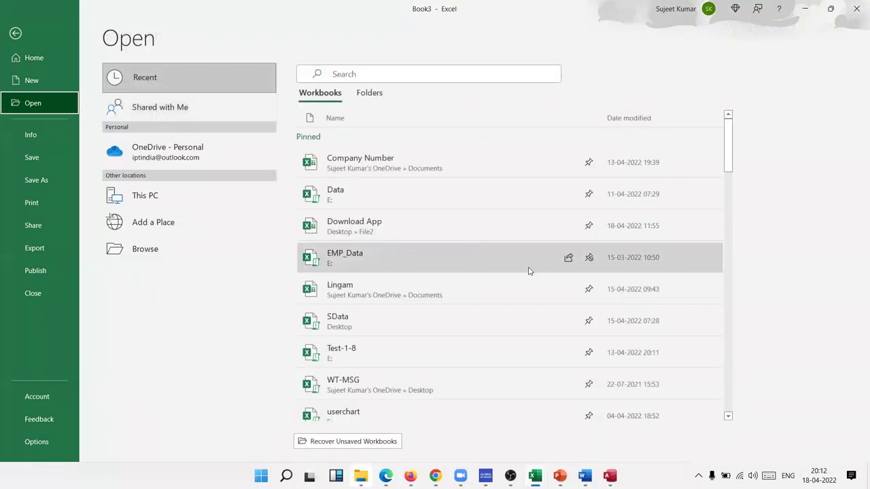
scroll(529, 285, "down", 3)
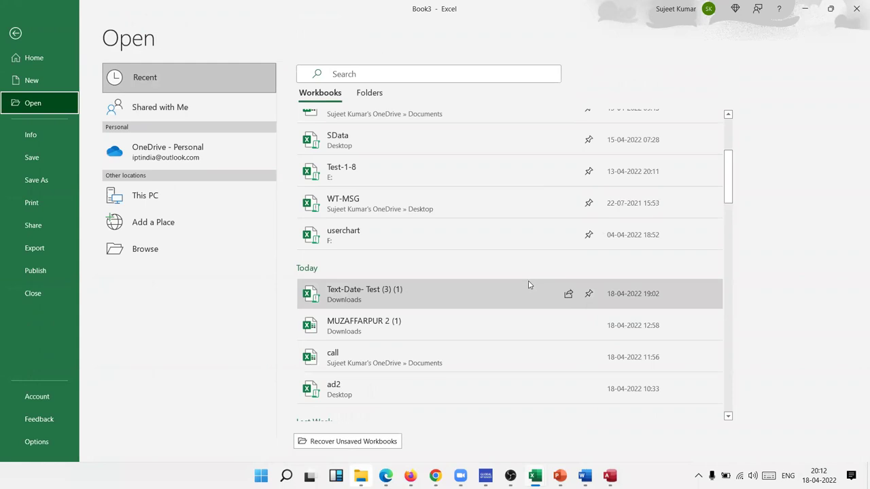
scroll(529, 285, "down", 2)
scroll(529, 284, "down", 3)
scroll(530, 287, "down", 1)
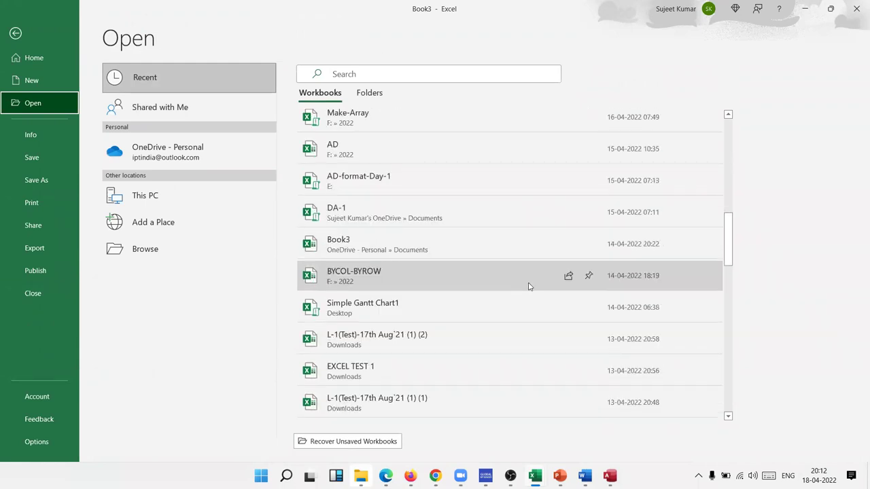
scroll(529, 287, "down", 2)
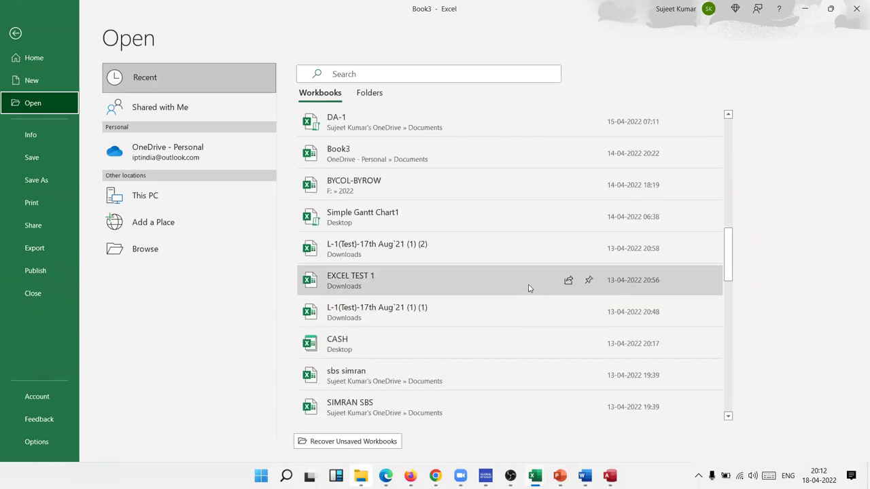
scroll(529, 288, "down", 2)
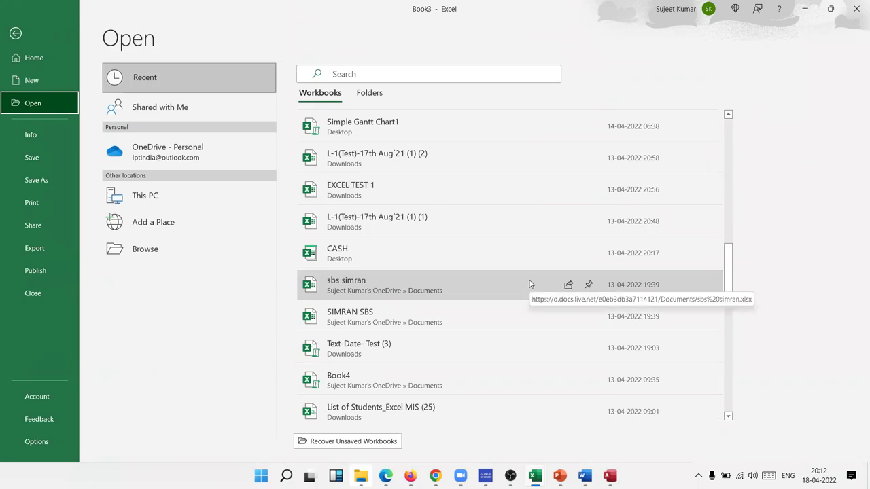
scroll(530, 285, "down", 2)
scroll(530, 284, "down", 2)
scroll(530, 284, "down", 4)
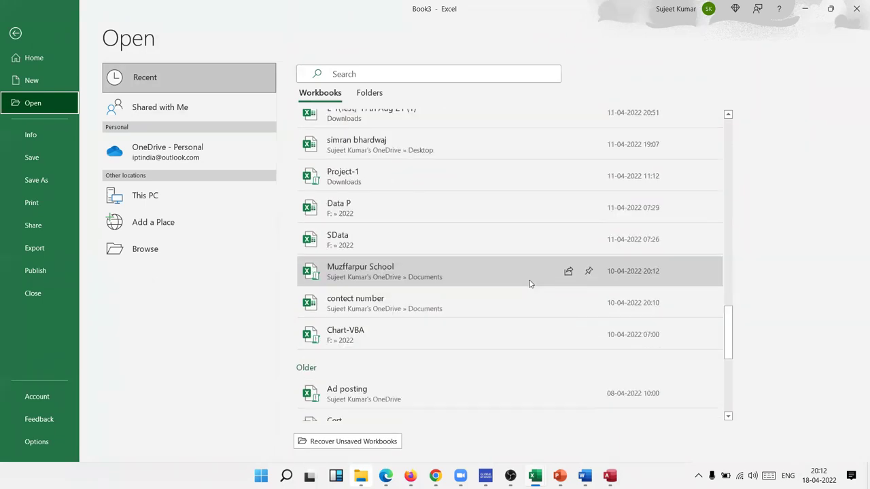
scroll(530, 284, "up", 2)
scroll(529, 284, "down", 2)
scroll(530, 283, "down", 4)
scroll(530, 283, "down", 2)
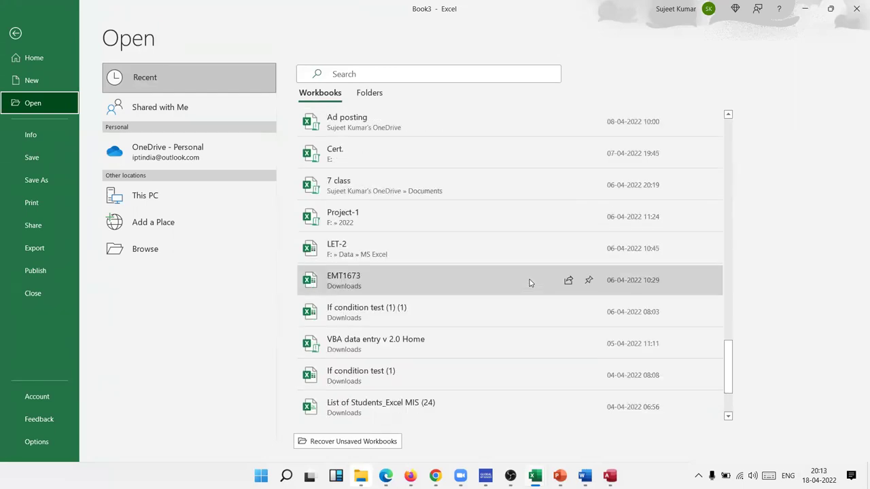
scroll(525, 300, "down", 1)
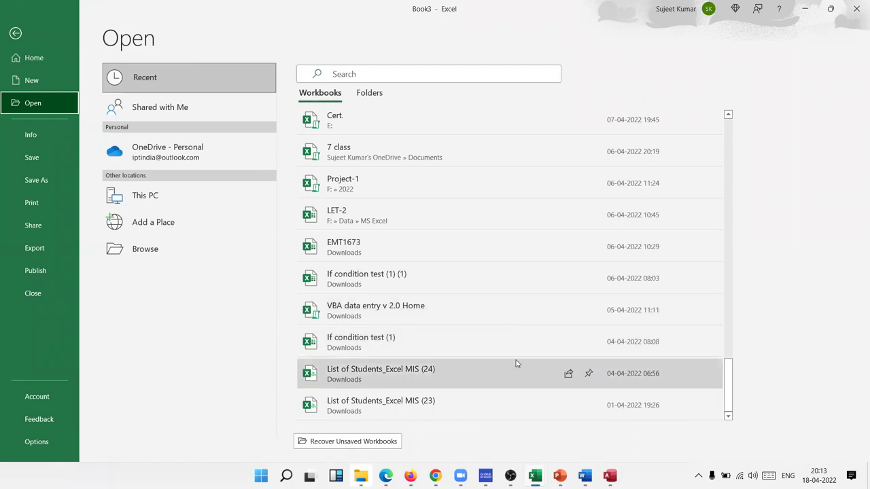
key("Escape")
key("Escape")
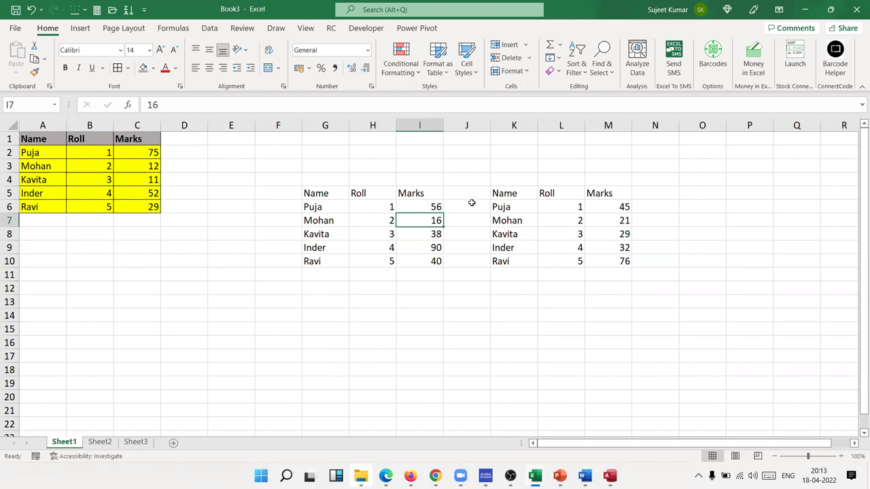
Step: Delete both table copies in F2:N11, then copy the yellow table A1:C6
left_click(132, 164)
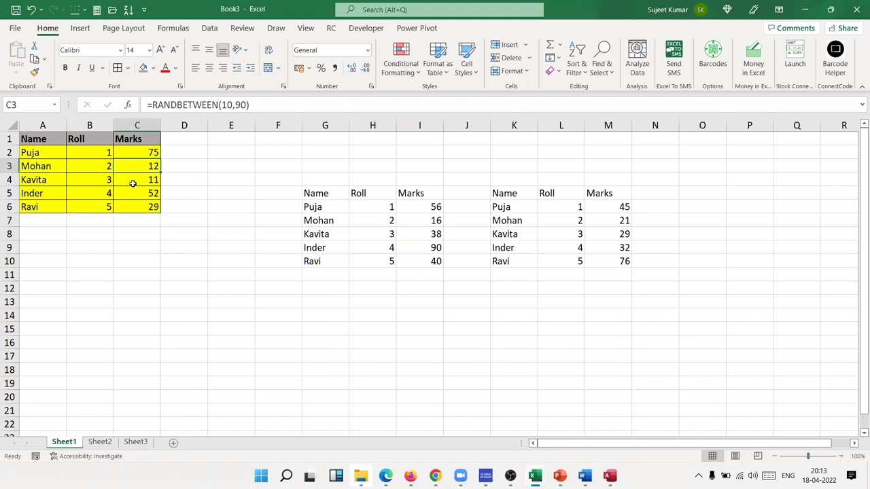
left_click_drag(261, 155, 645, 272)
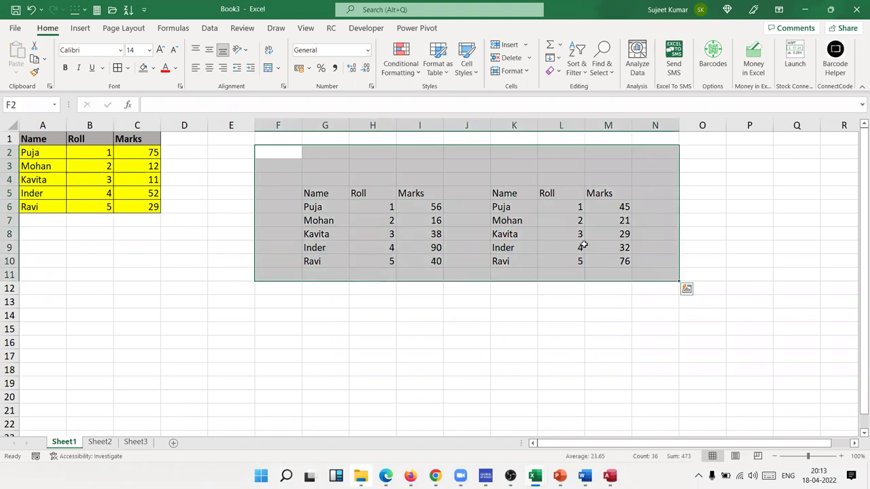
key("Delete")
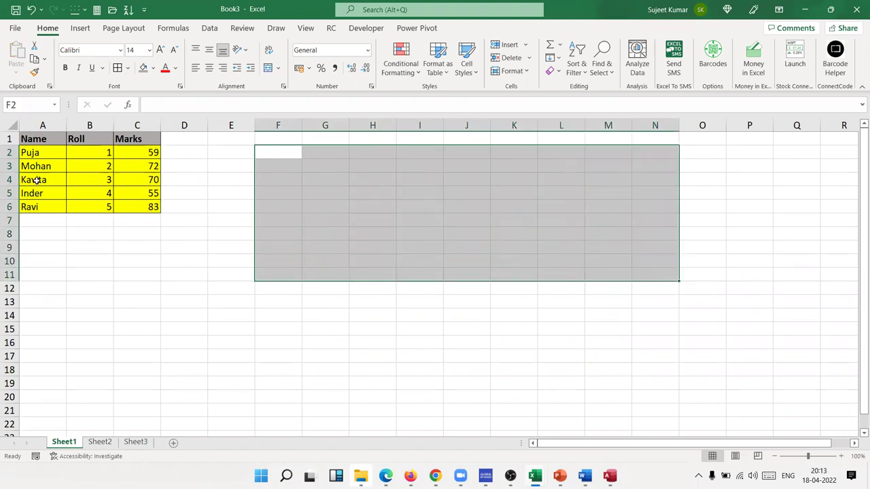
left_click_drag(30, 140, 133, 210)
key("ctrl+c")
Step: On Sheet2, Paste Special the copied table at A1 using Formulas
left_click(99, 443)
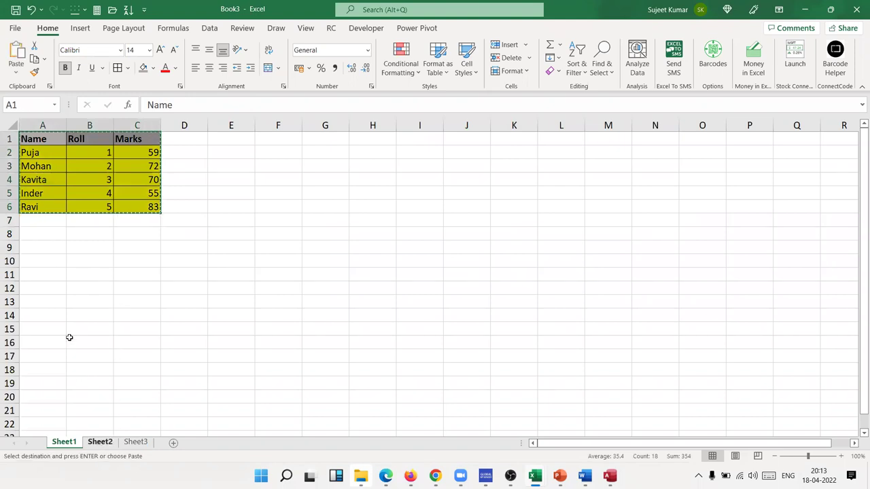
right_click(41, 143)
left_click(73, 214)
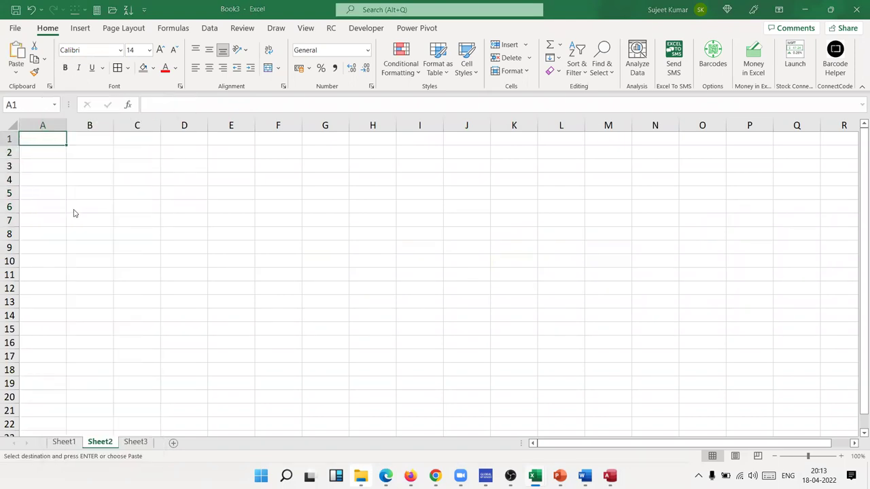
left_click(34, 155)
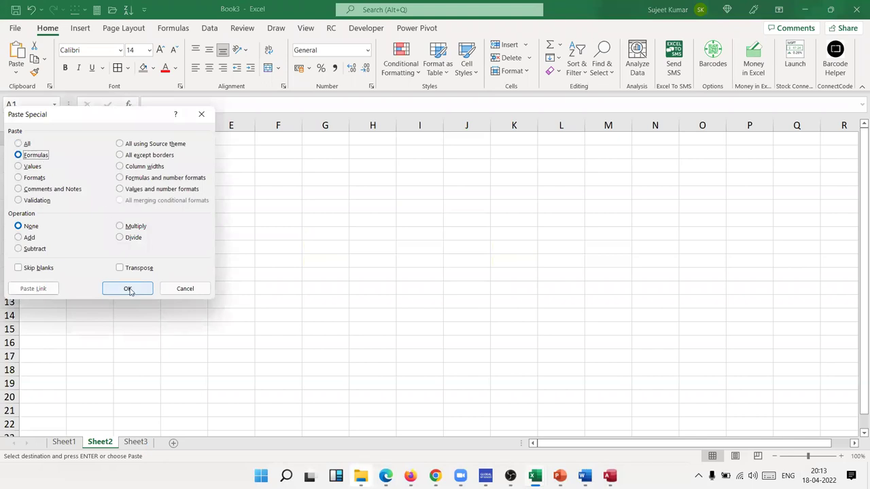
left_click(129, 288)
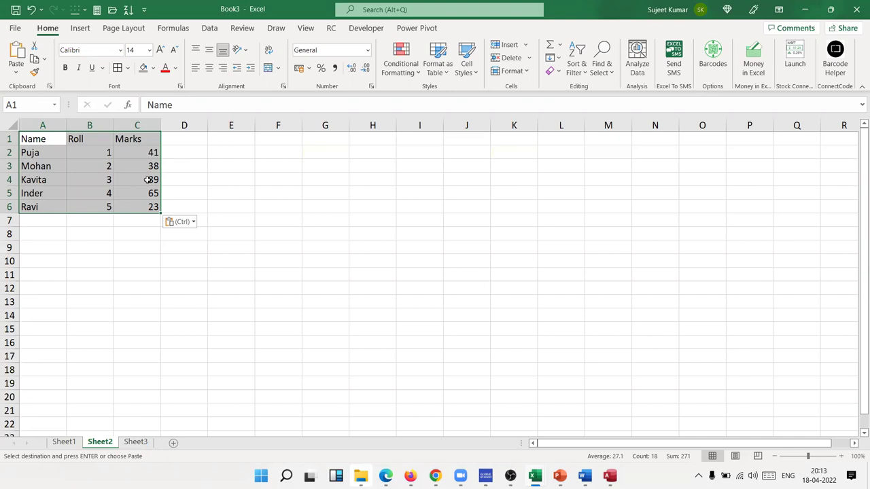
Step: Re-paste the table at Sheet2 A1 as Values, marks reading 85, 31, 25, 62, 85
right_click(87, 154)
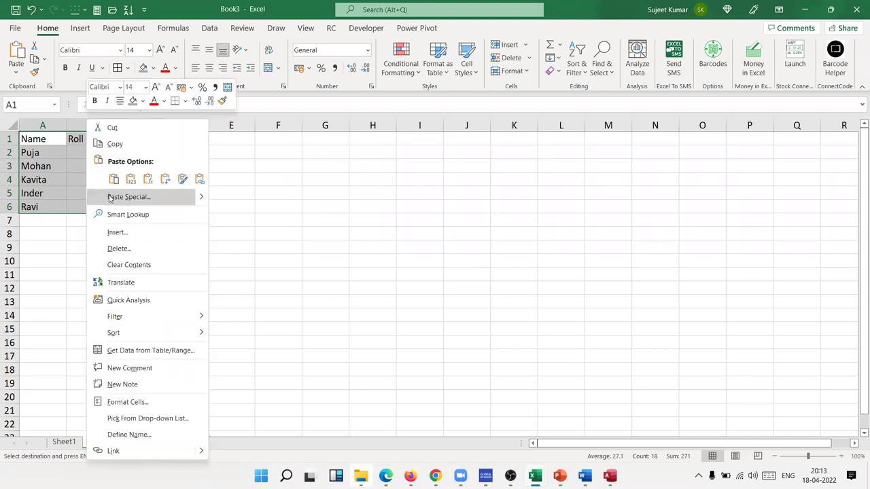
left_click(110, 197)
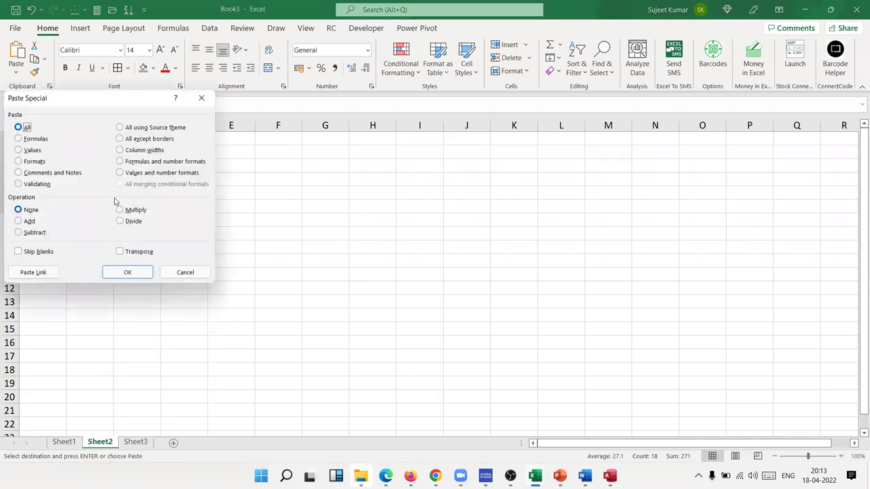
left_click(32, 150)
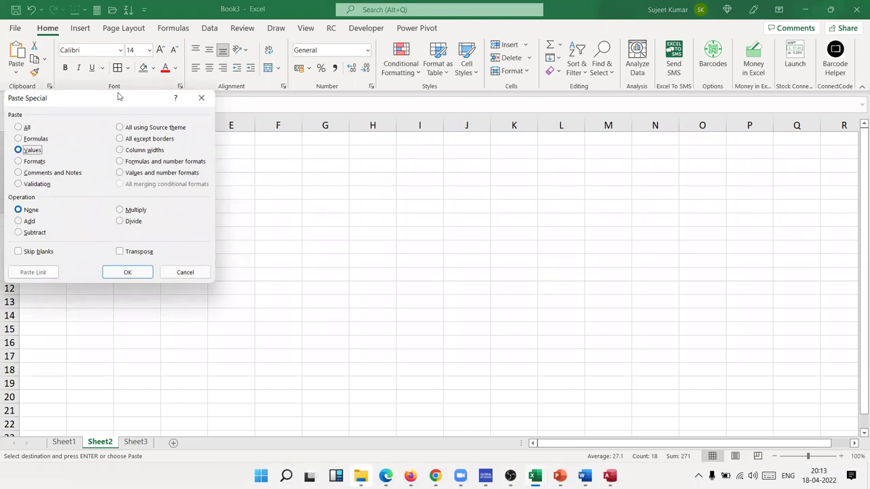
left_click_drag(117, 97, 348, 119)
left_click(351, 294)
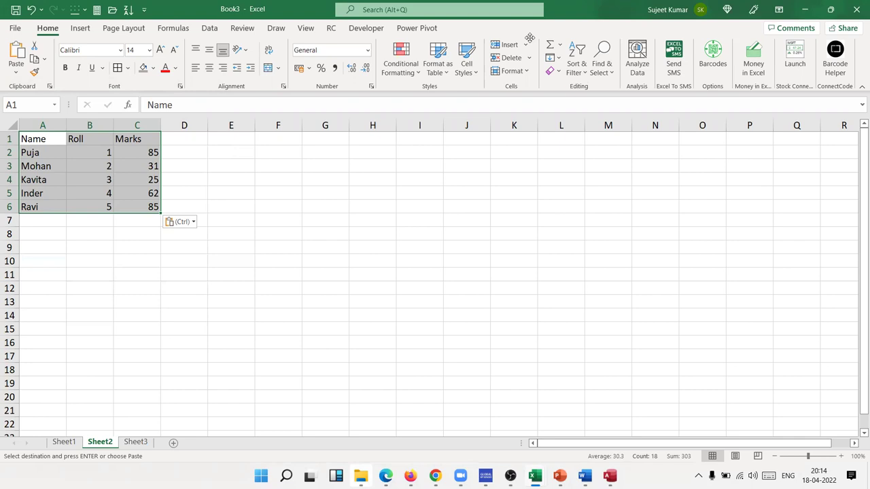
Step: On Sheet1, Paste Special only Formats at G2, giving G2:I7 the grey header and yellow rows
left_click(64, 443)
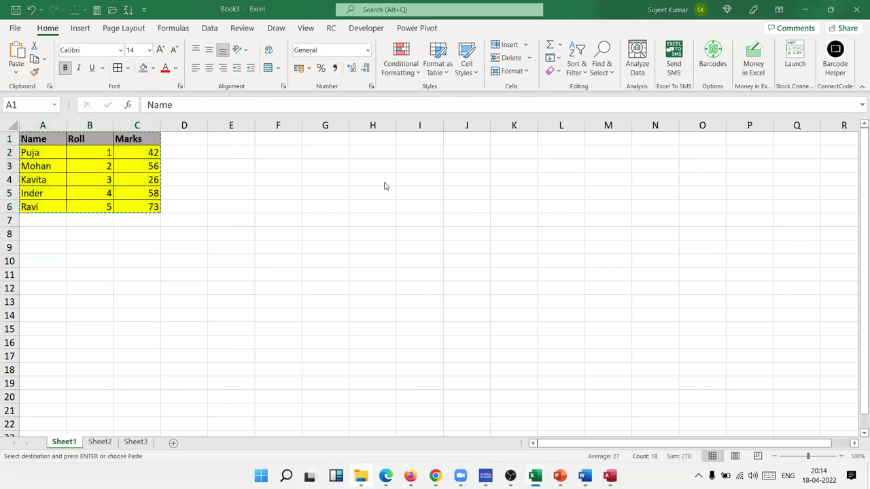
left_click(309, 152)
right_click(309, 152)
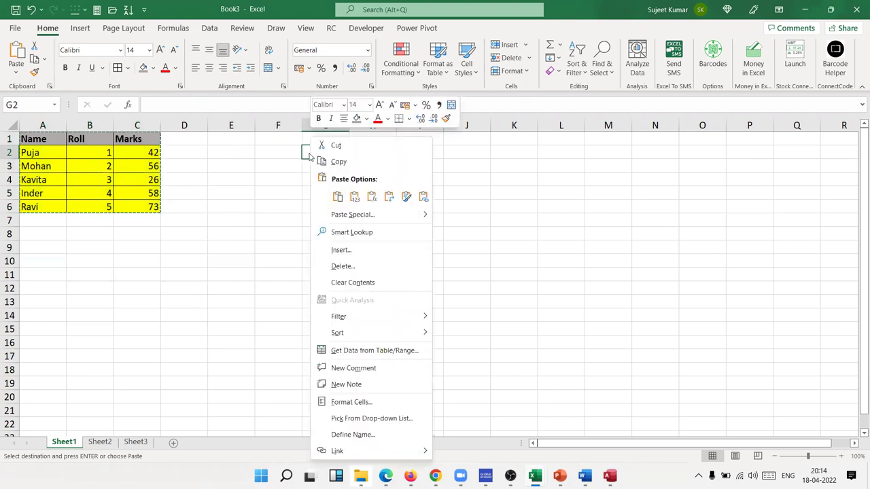
left_click(343, 219)
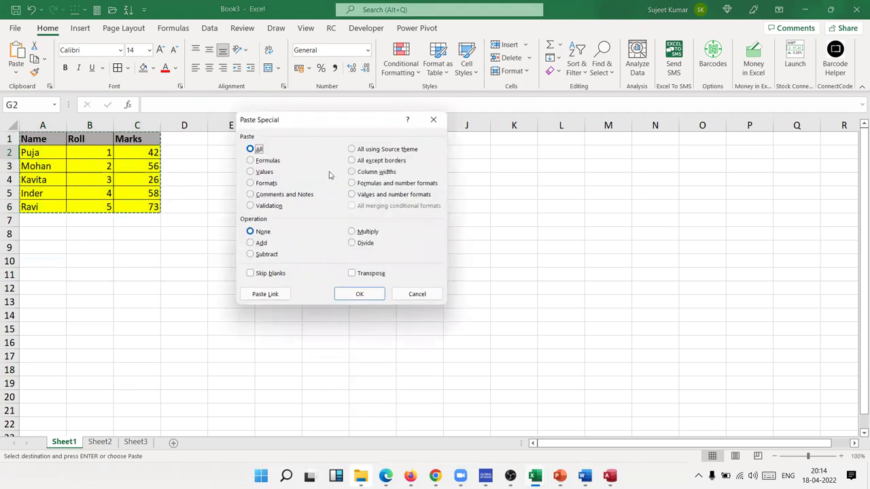
left_click(266, 183)
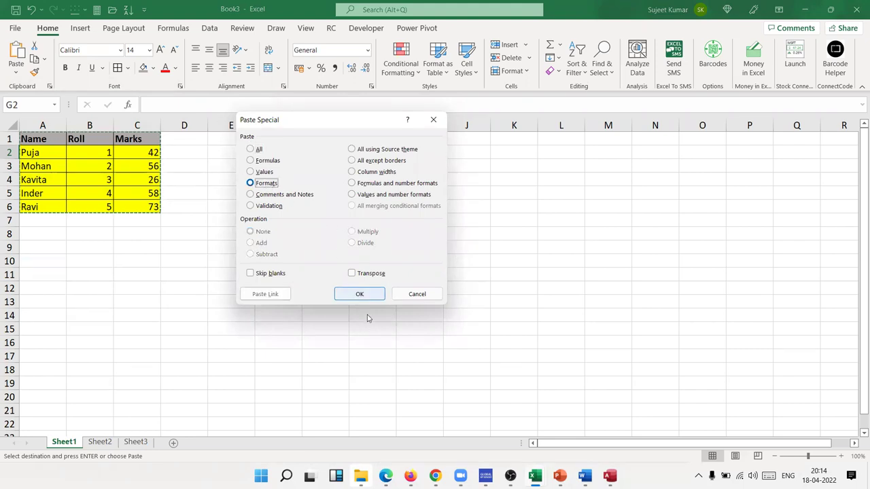
left_click(363, 294)
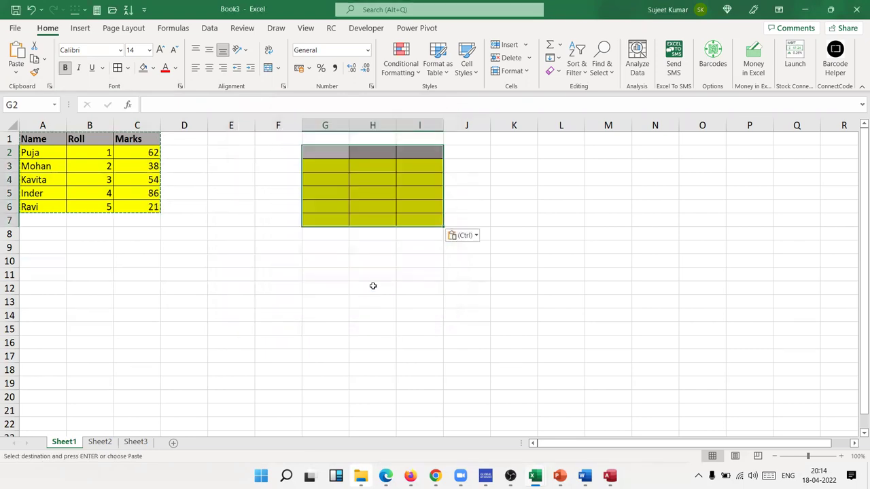
left_click(419, 283)
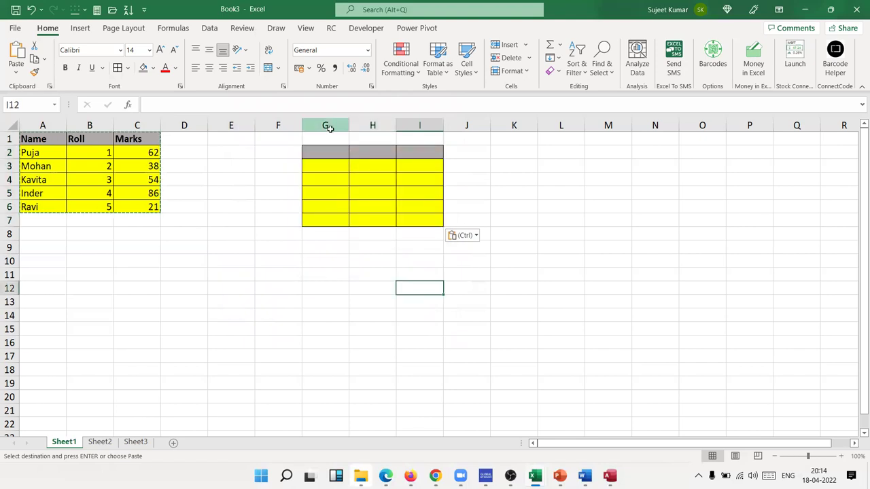
Step: Delete the formatting-only copy in columns G to I, leaving just the marks table
left_click_drag(328, 128, 429, 146)
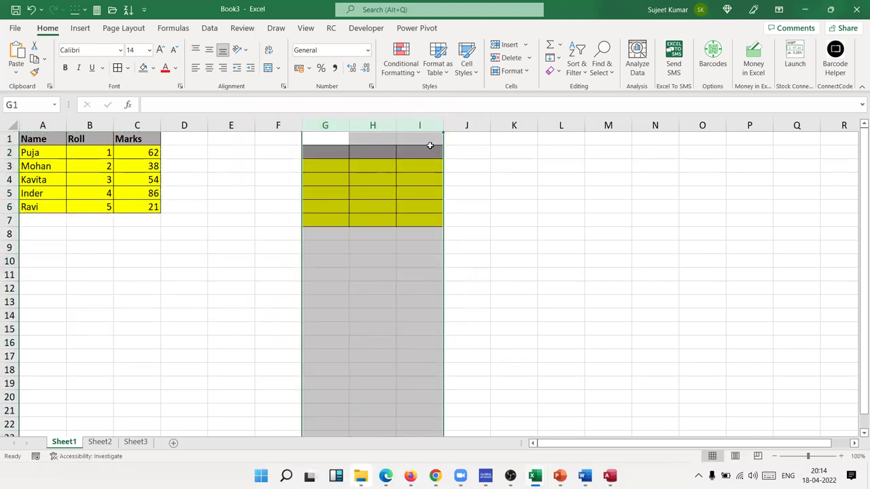
key("ctrl+minus")
left_click(402, 189)
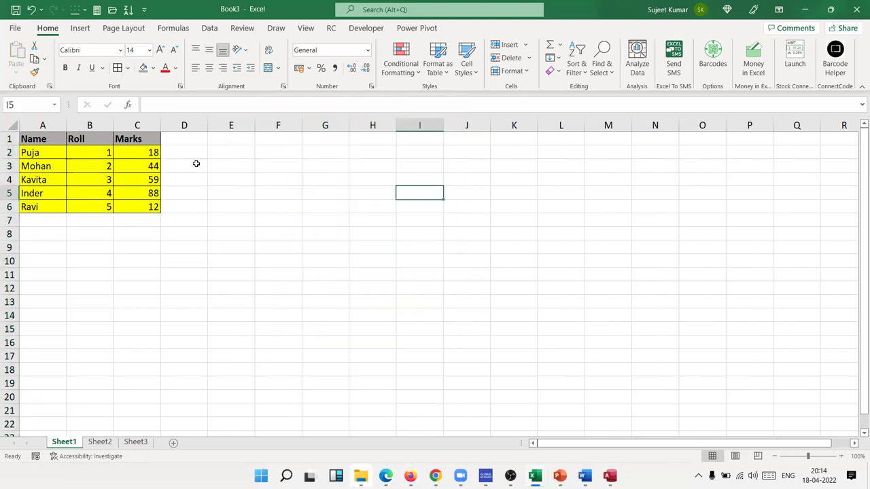
right_click(152, 139)
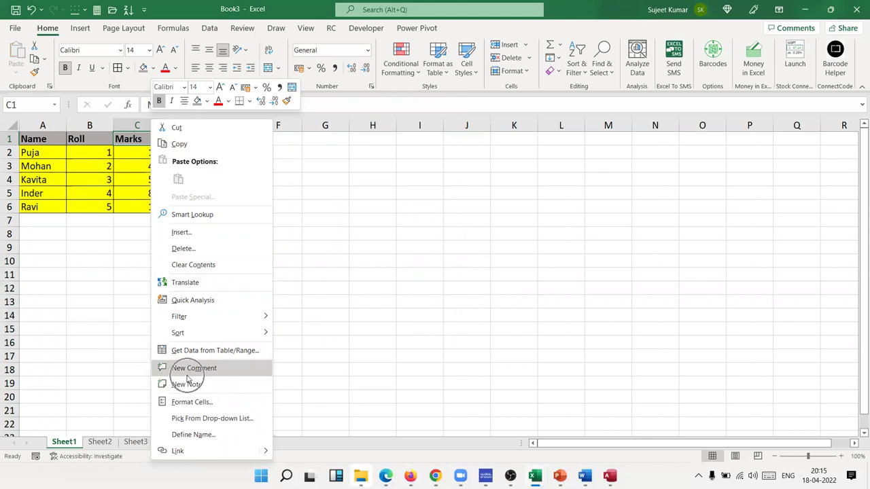
Step: Add the comment 'This is Final Marks' to the Marks header in C1, then copy C1
left_click(188, 369)
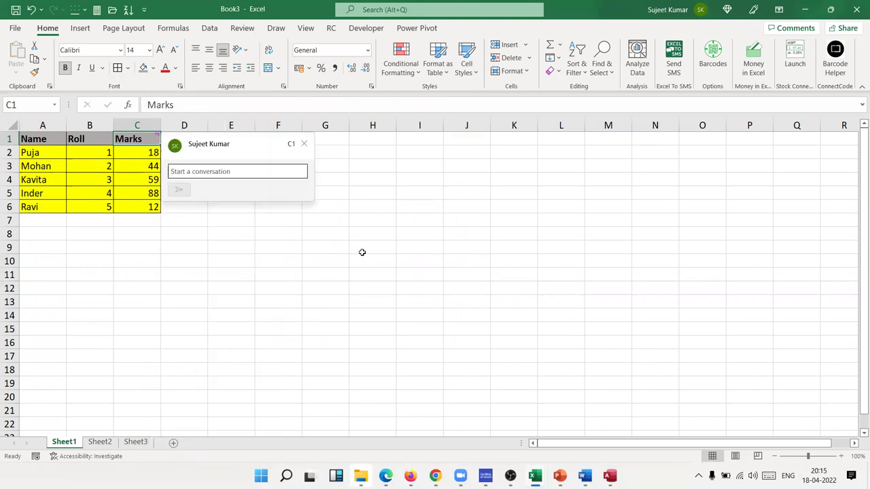
type("This is Final Marks")
left_click(180, 189)
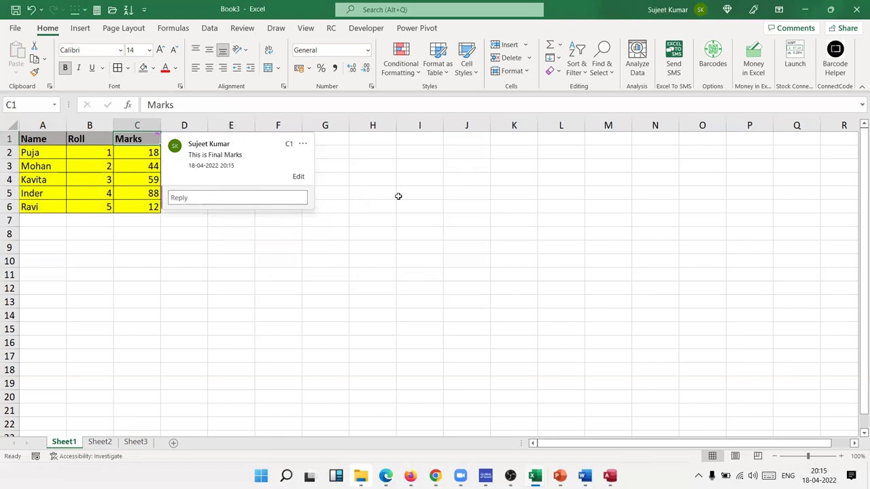
left_click(272, 288)
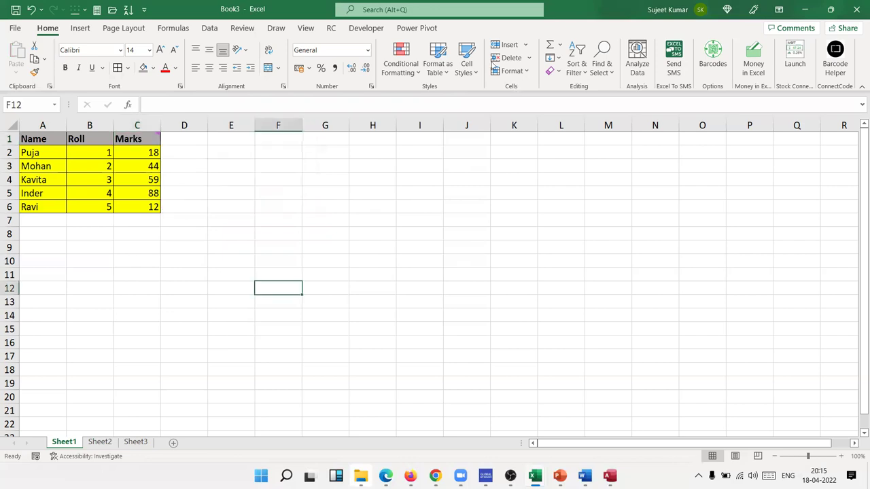
left_click(144, 136)
key("ctrl+c")
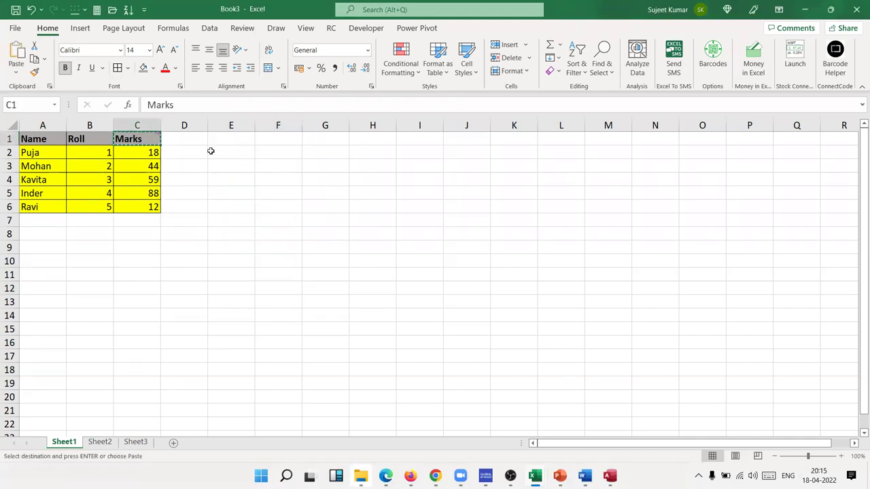
Step: Paste only the comment into H1 using Paste Special Comments and Notes, then cancel copy mode
right_click(383, 140)
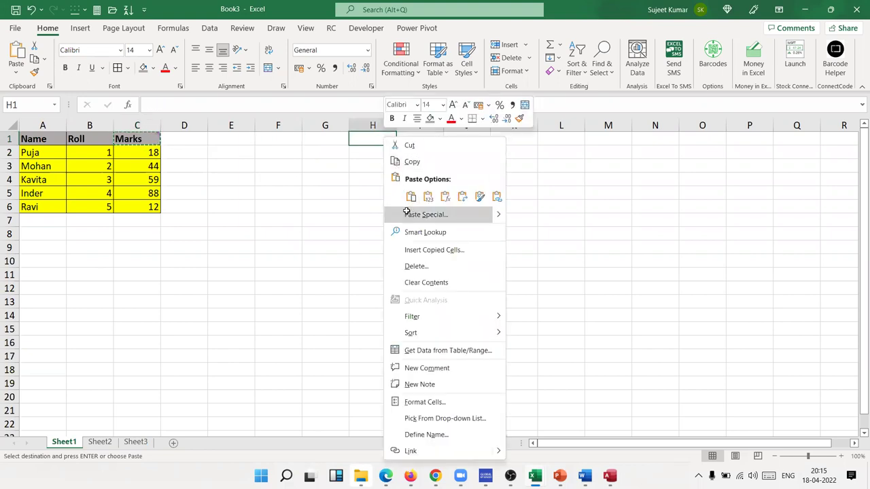
left_click(406, 212)
left_click(342, 190)
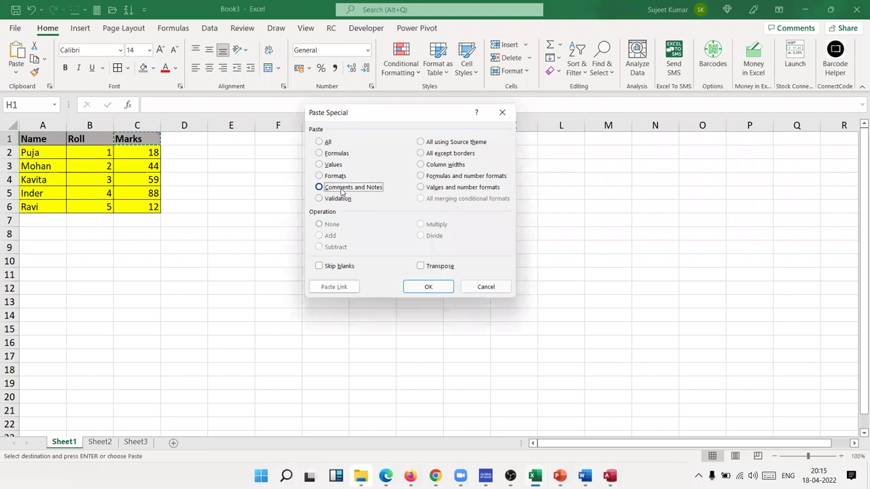
left_click(430, 288)
left_click(482, 239)
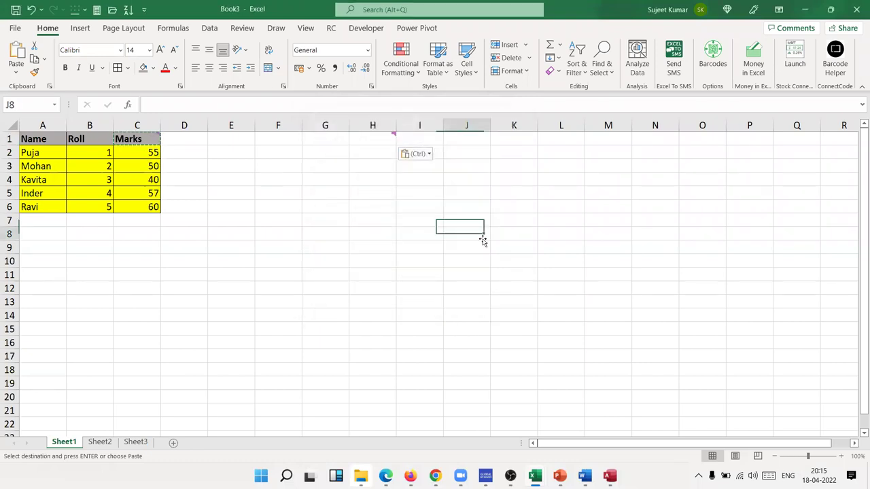
mouse_move(392, 138)
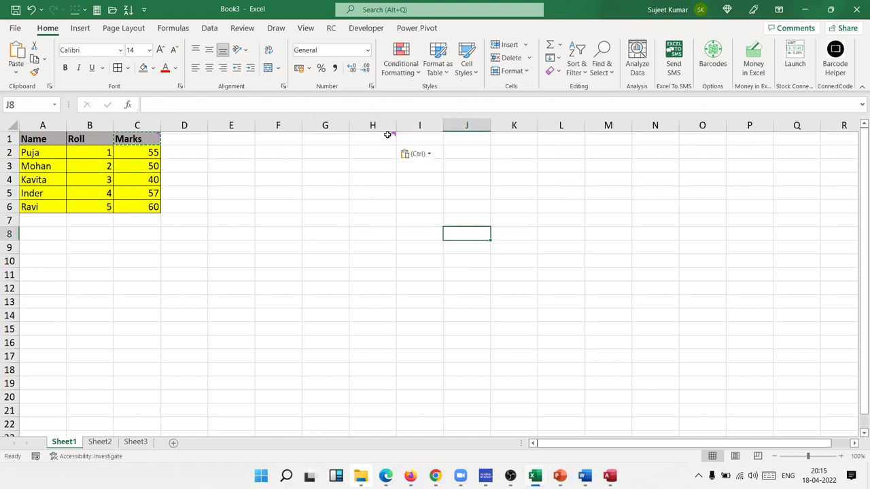
left_click(367, 246)
key("Escape")
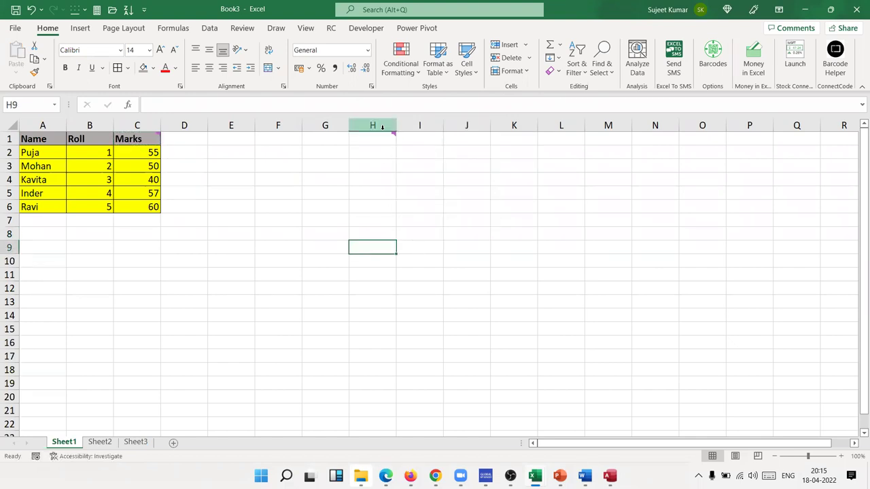
Step: Clear column H and copy the marks table A1:C6
left_click(382, 127)
key("F9")
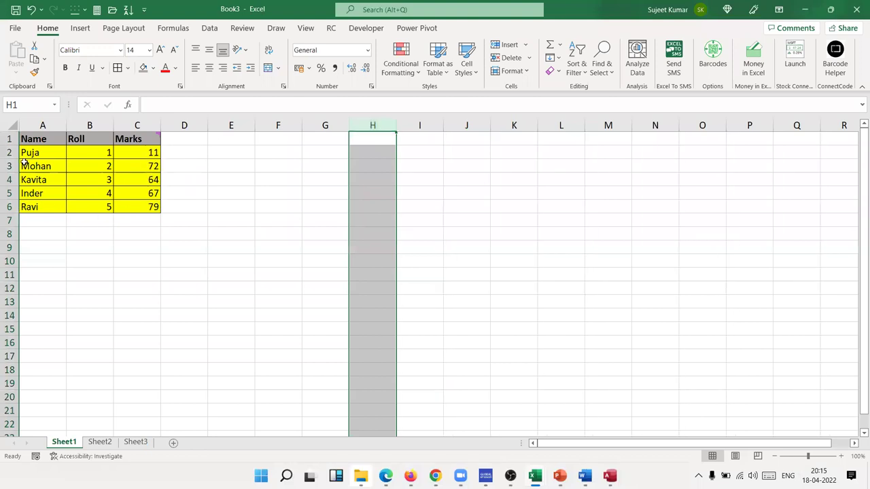
left_click_drag(45, 138, 151, 207)
key("ctrl+c")
Step: At G1, choose Paste Special with the 'All except borders' option
right_click(326, 140)
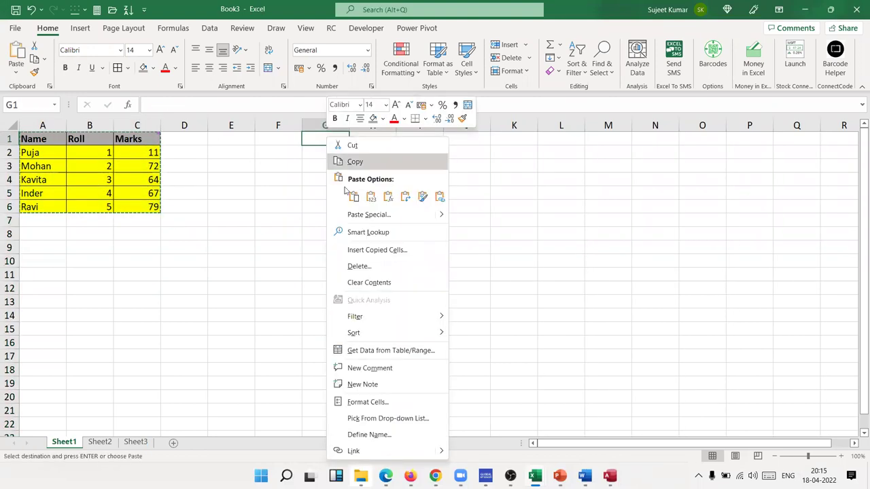
left_click(329, 216)
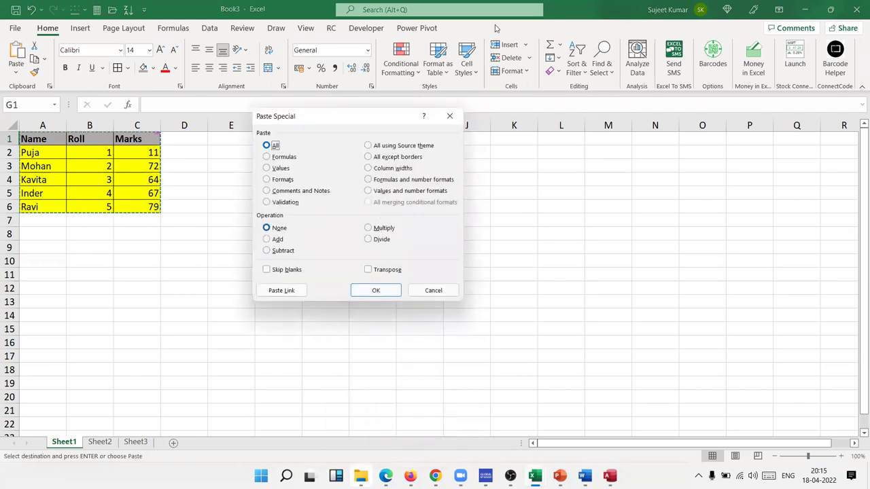
left_click(484, 209)
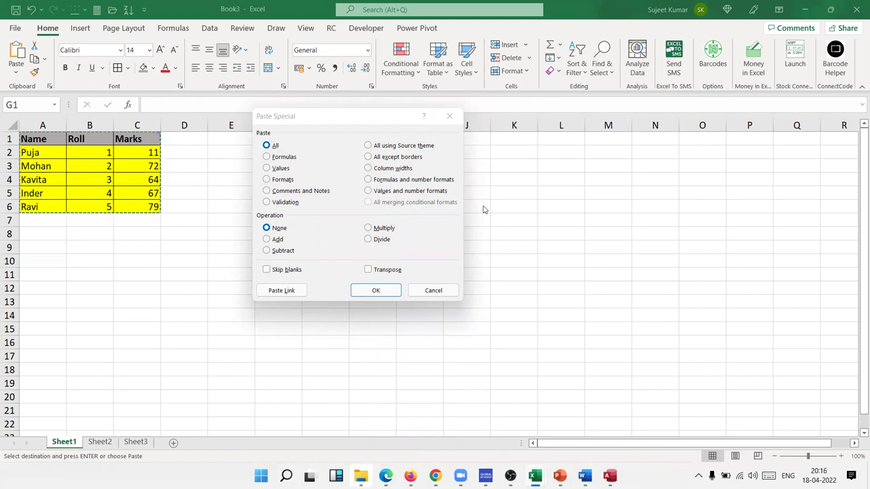
left_click(319, 134)
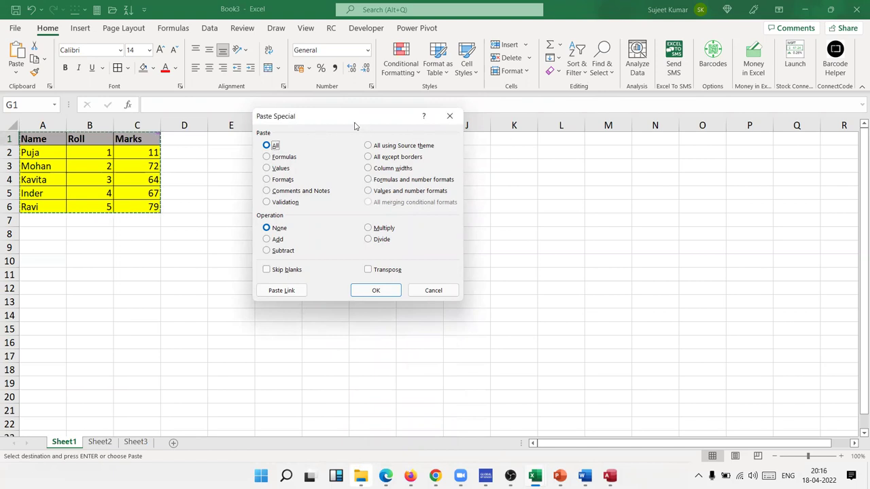
left_click_drag(353, 127, 638, 126)
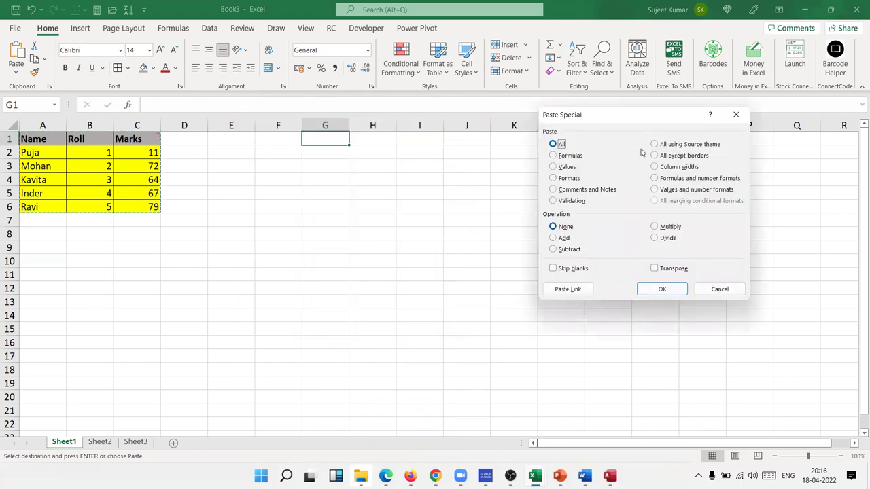
left_click(663, 156)
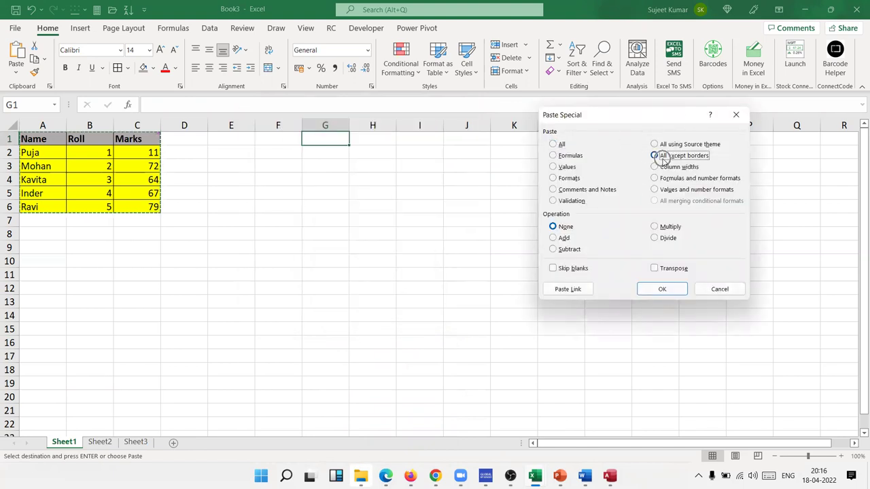
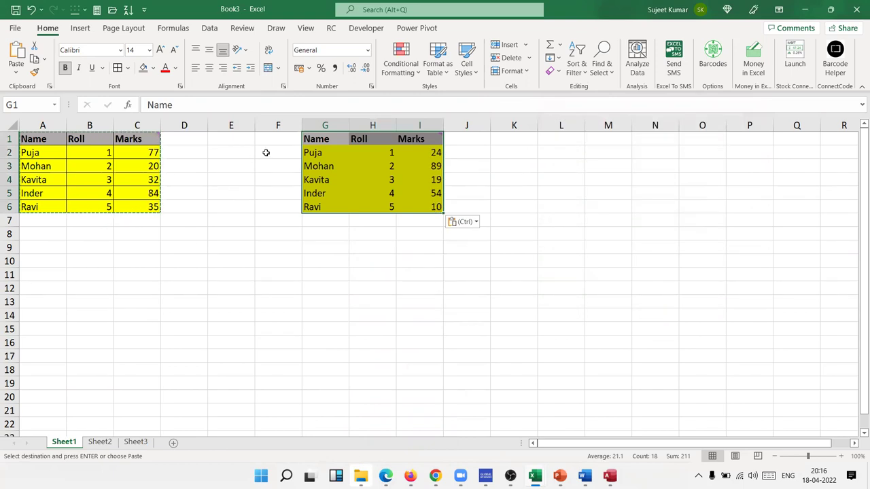
Step: Undo the pasted Name, Roll and Marks copy in columns G to I
left_click(328, 125)
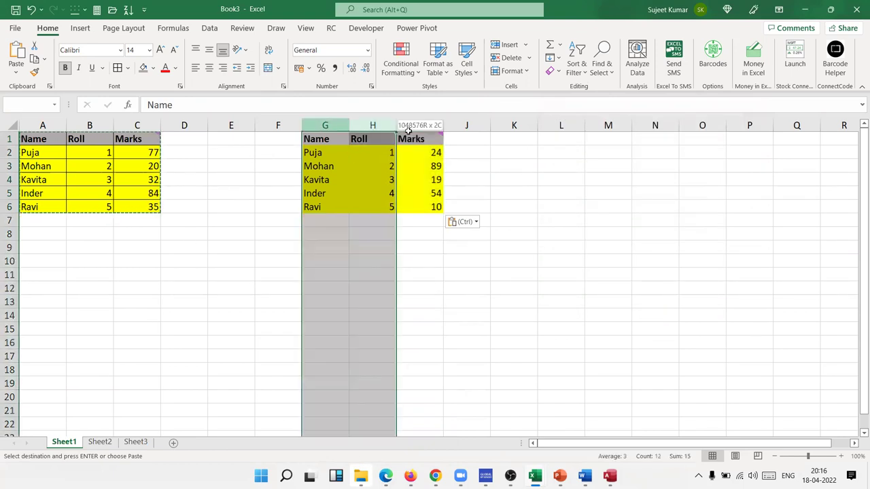
left_click_drag(328, 124, 419, 126)
key("ctrl")
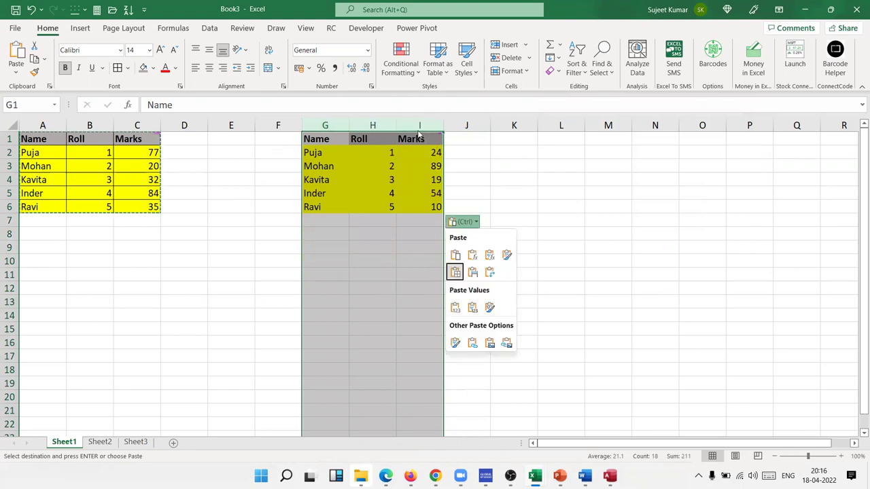
key("Escape")
key("Escape")
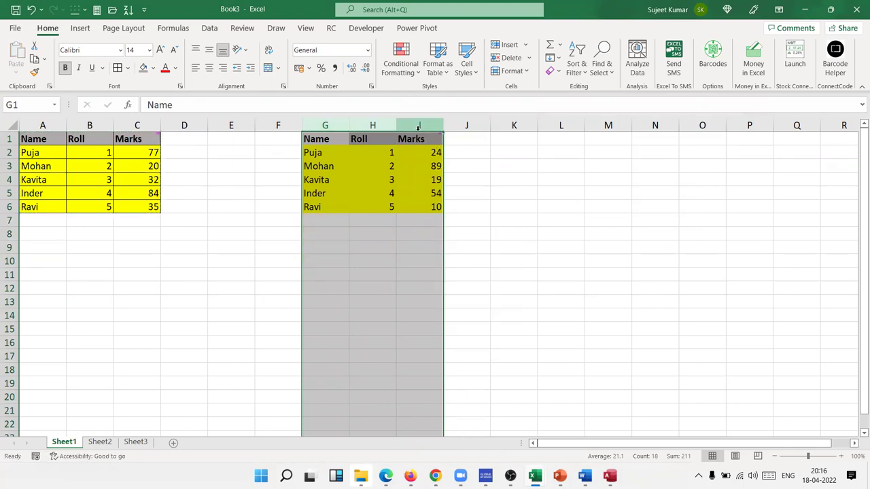
key("ctrl+z")
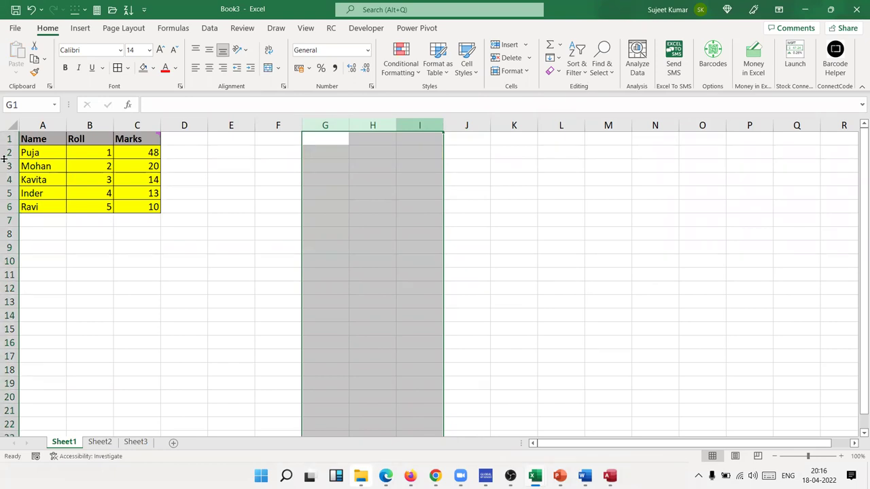
Step: Narrow column A and AutoFit columns B and C to their contents
left_click(71, 158)
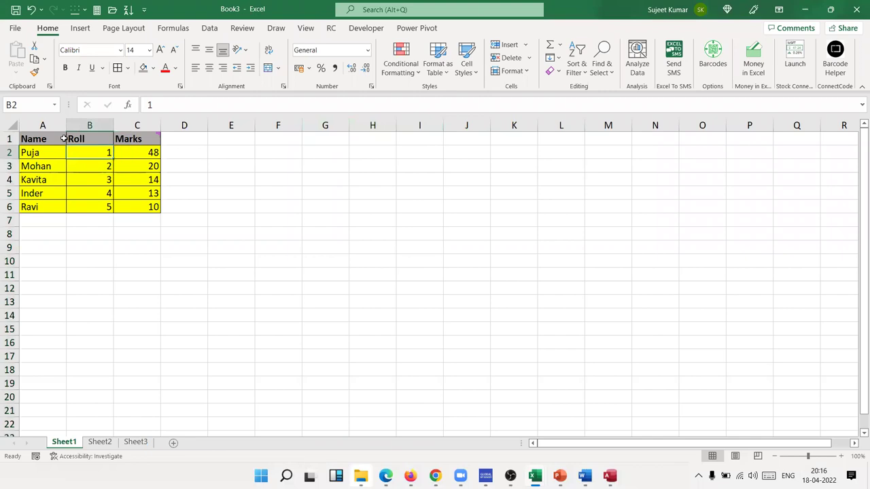
left_click_drag(64, 129, 52, 128)
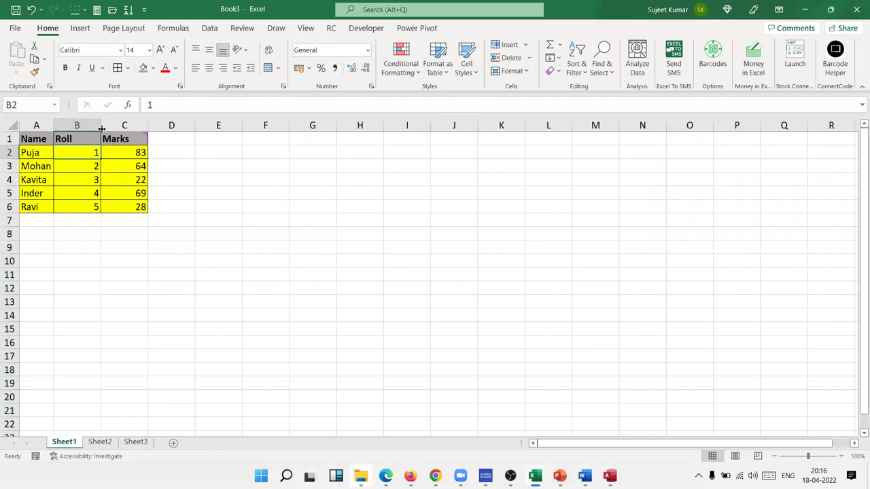
double_click(102, 128)
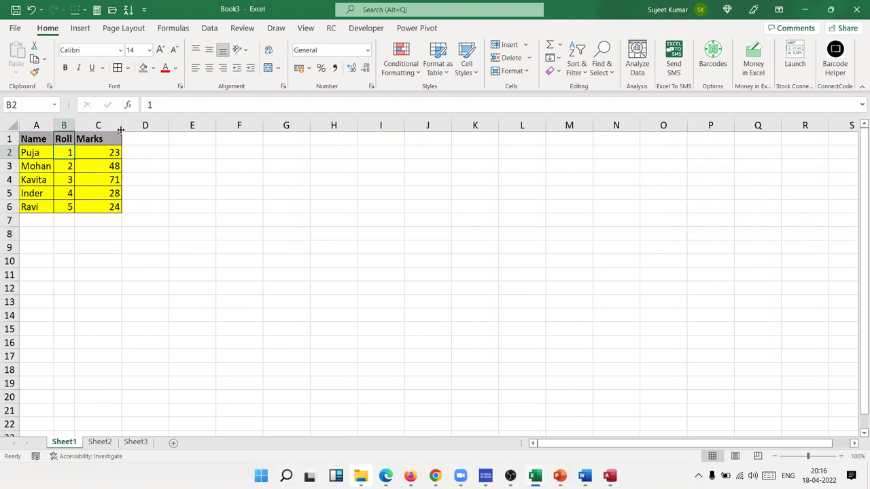
double_click(122, 128)
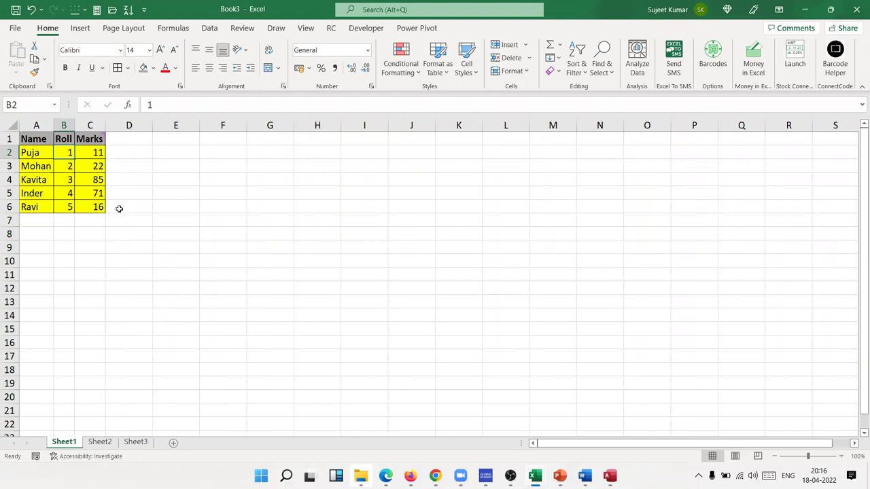
Step: Copy the whole table A1:C6
left_click(98, 205)
left_click_drag(98, 206, 42, 146)
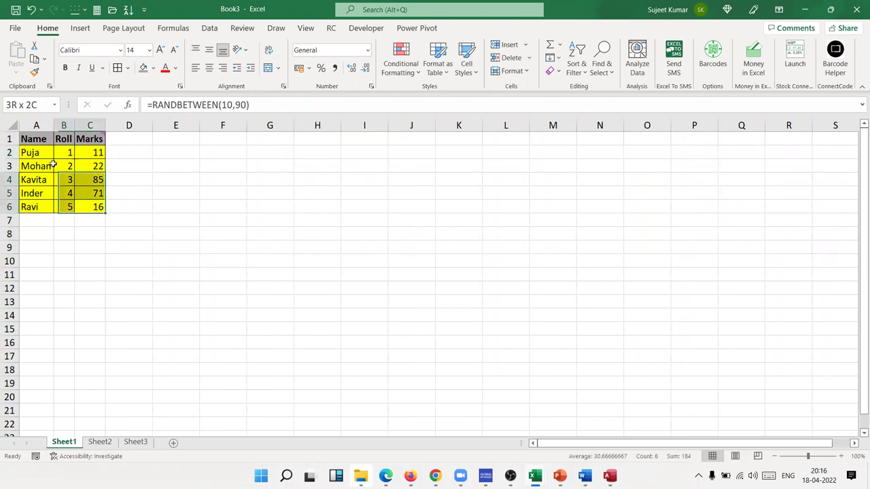
key("ctrl+c")
Step: Paste the table at H1 and apply the original column widths via Paste Special Column widths
left_click(319, 141)
key("ctrl+v")
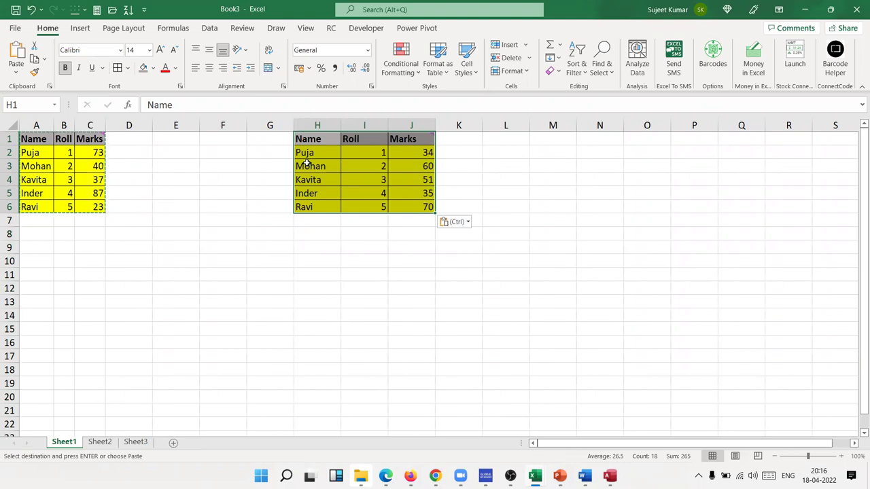
right_click(305, 164)
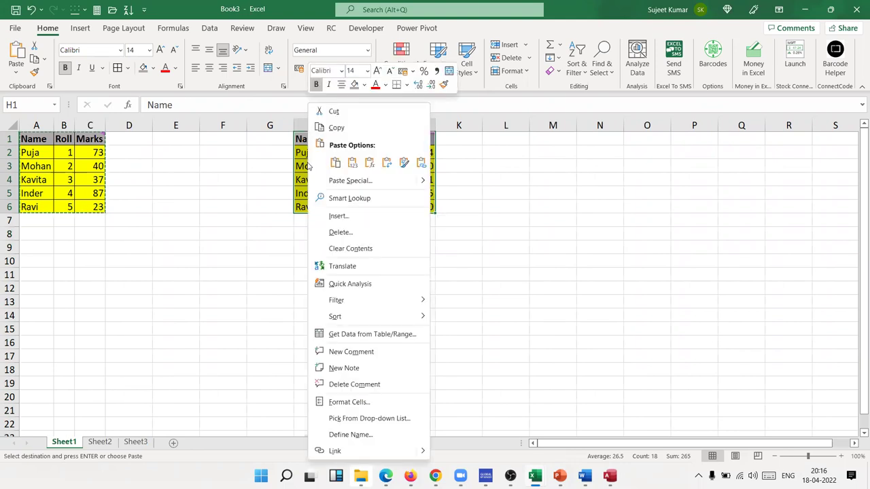
left_click(351, 180)
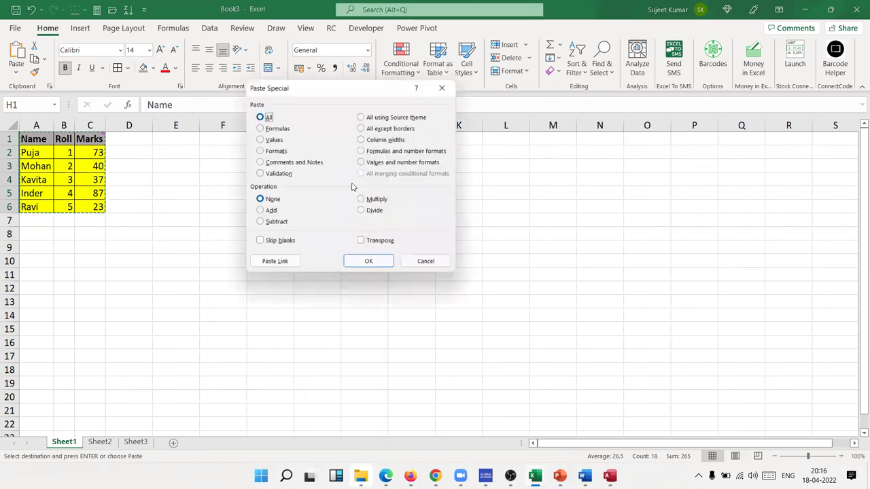
left_click(370, 140)
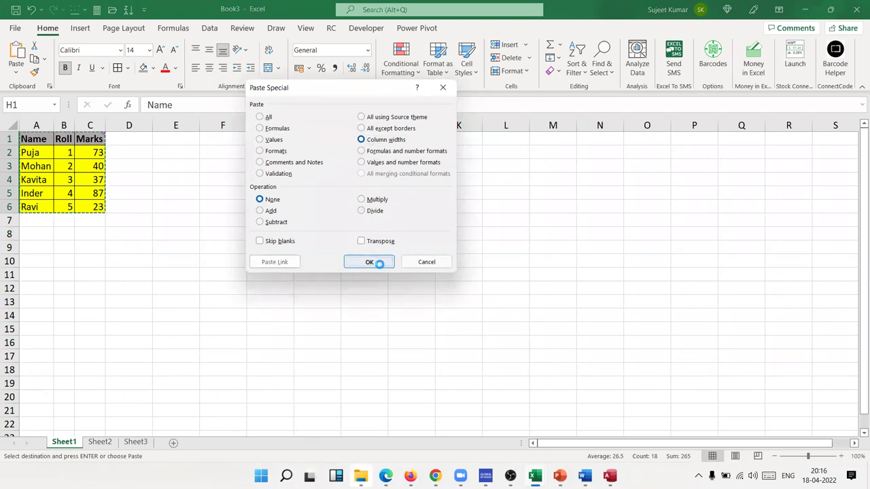
left_click(379, 263)
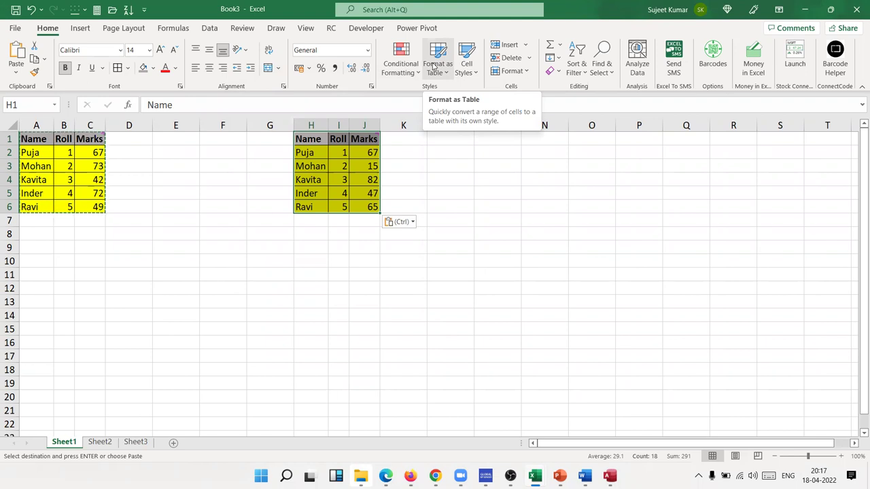
Step: Apply the original column widths at L1 with Paste Special Column widths
left_click(316, 191)
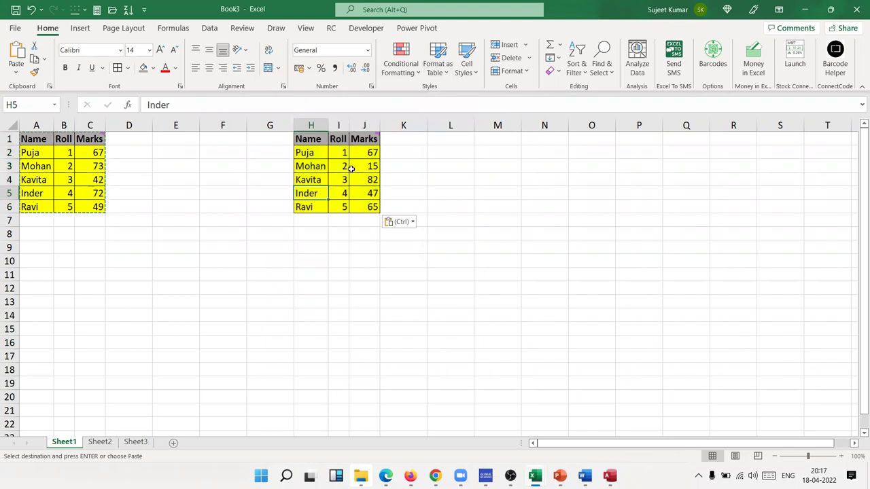
right_click(436, 135)
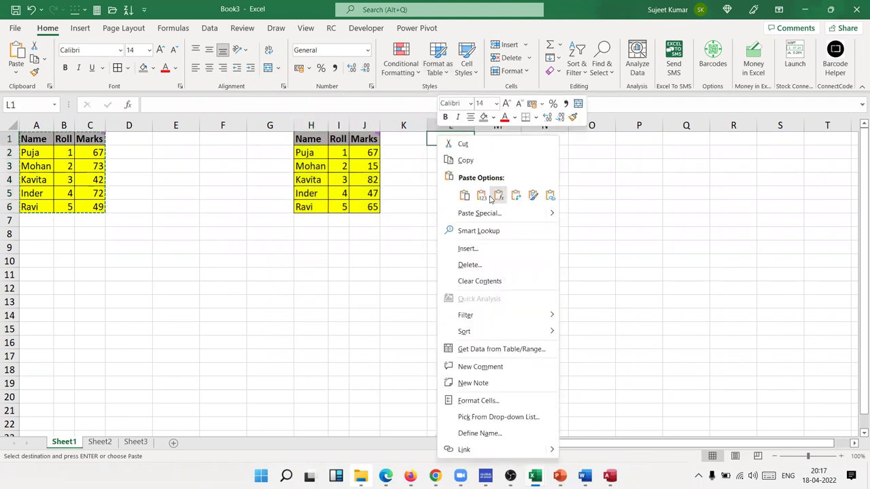
left_click(466, 214)
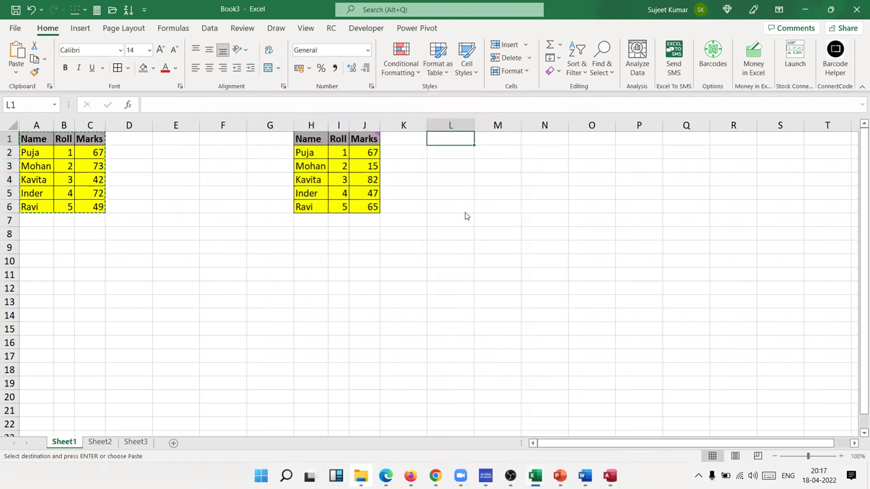
left_click(488, 172)
left_click(488, 294)
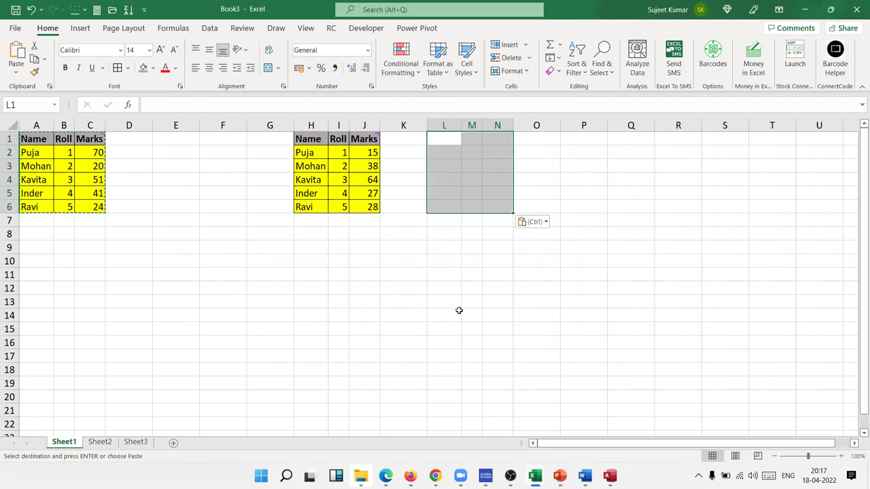
Step: Paste the table at L1 using Keep Source Column Widths
right_click(446, 138)
key("Escape")
left_click(441, 126)
left_click(442, 138)
right_click(443, 138)
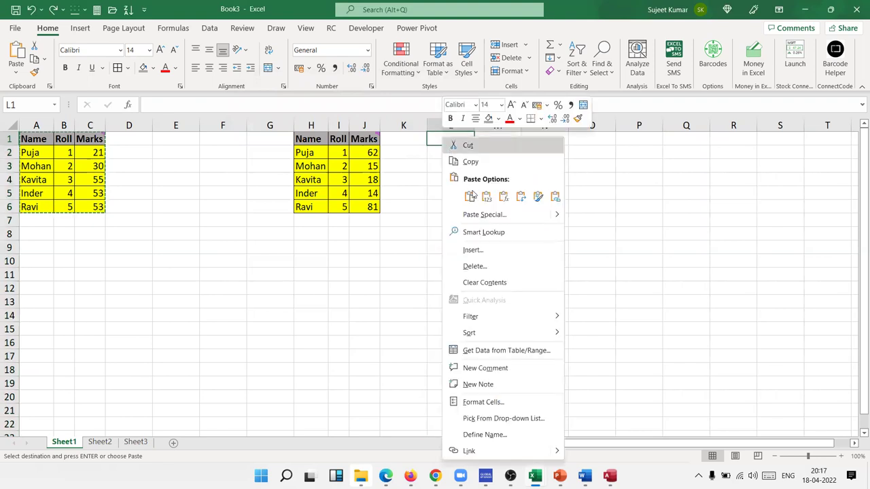
mouse_move(555, 219)
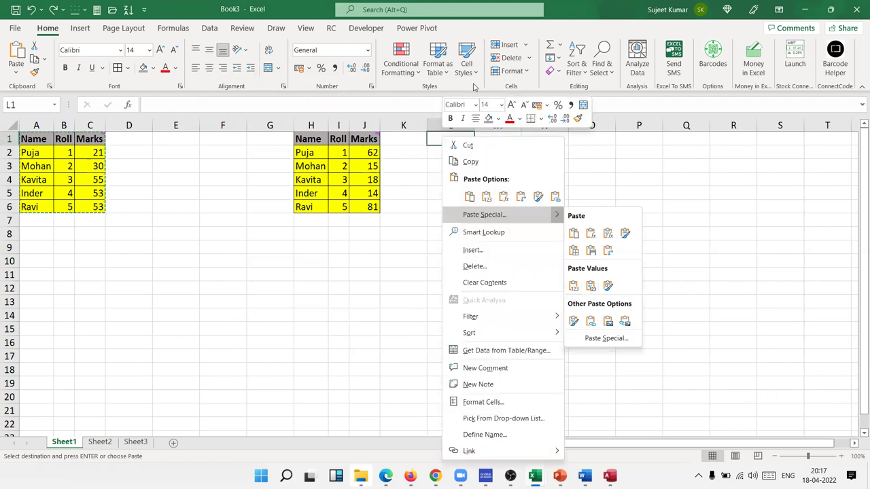
right_click(469, 145)
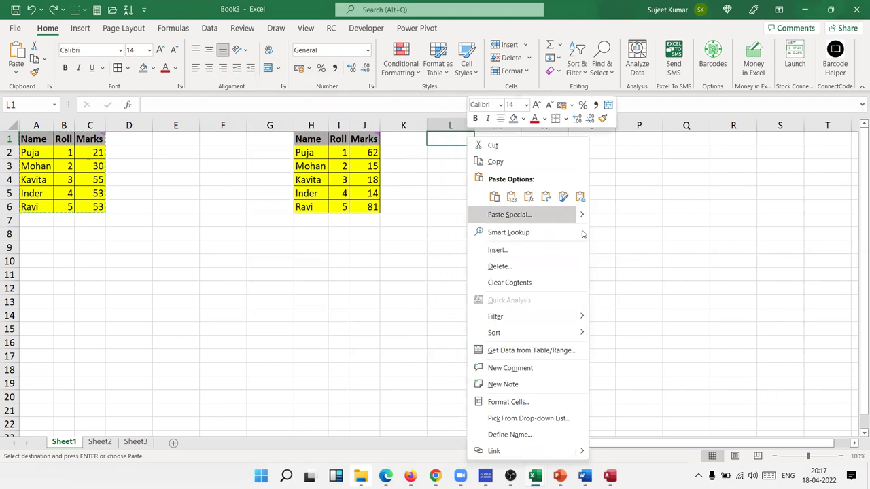
mouse_move(583, 216)
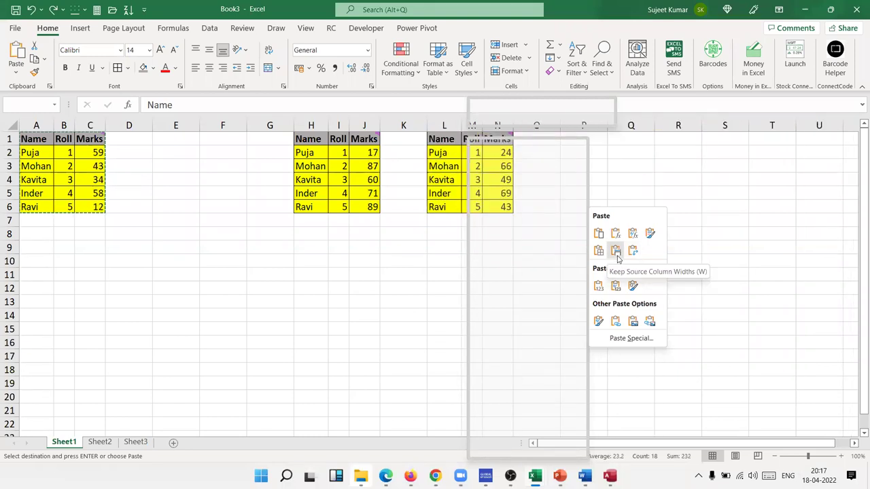
left_click(617, 257)
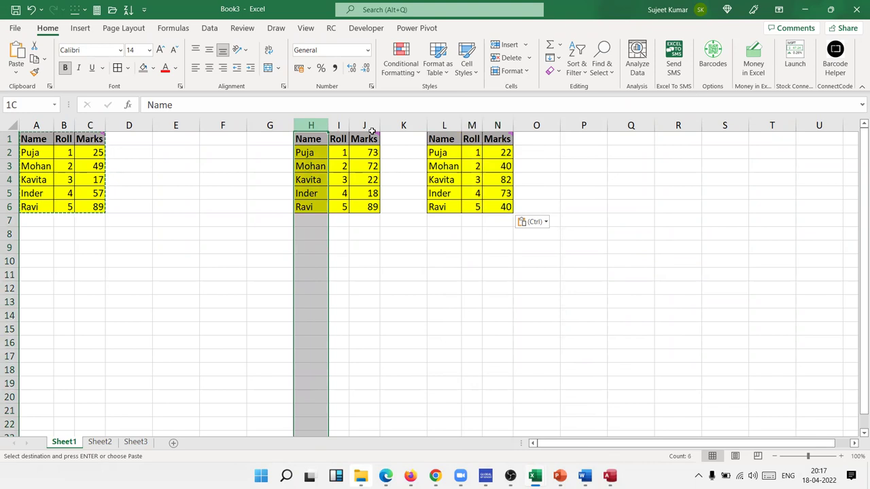
Step: Delete the table copies in columns H to P and add a Date heading in D1
left_click_drag(309, 125, 563, 144)
key("ctrl+minus")
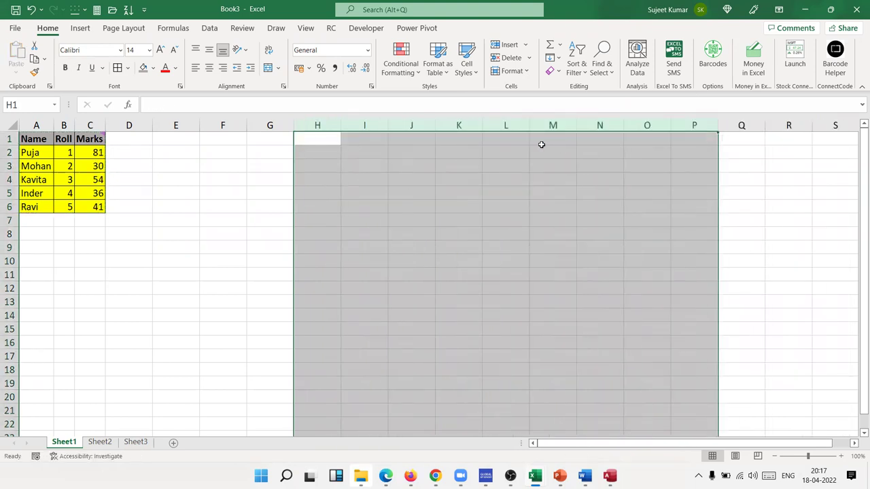
left_click(147, 135)
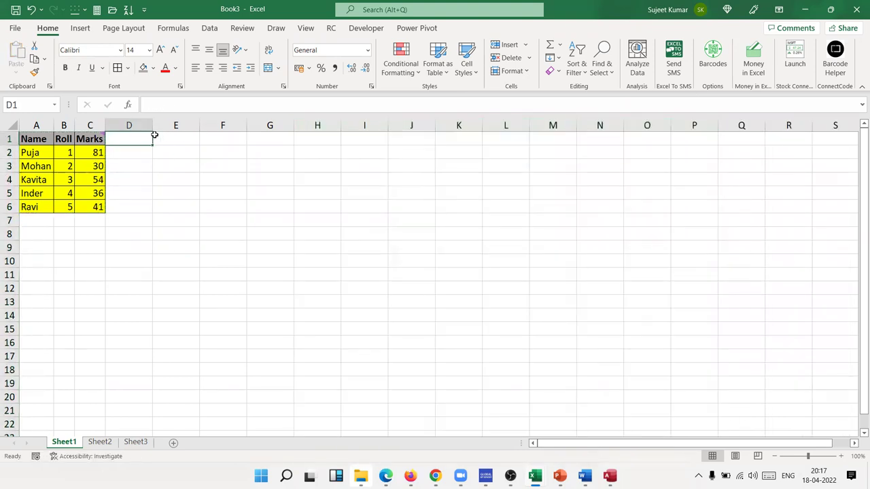
type("Date")
key("Return")
Step: Enter 1/1 in D2 and fill dates 01-Jan through 05-Jan down to D6
type("1/1")
key("Return")
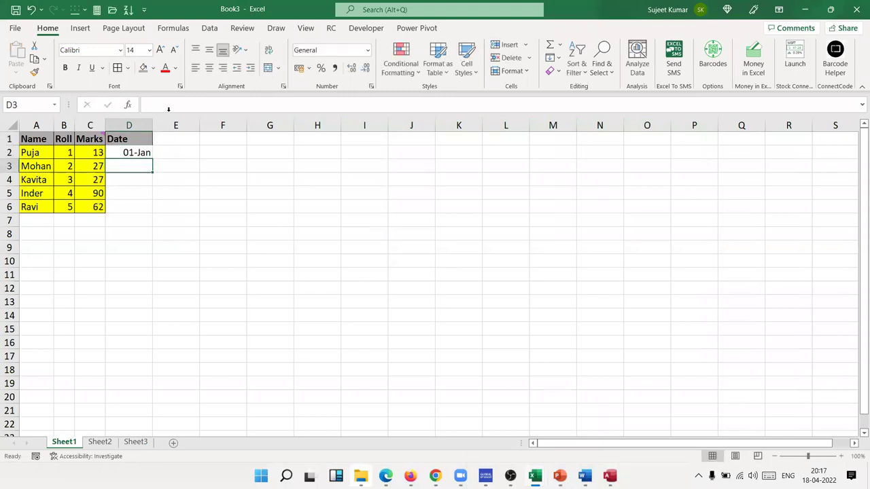
left_click(140, 151)
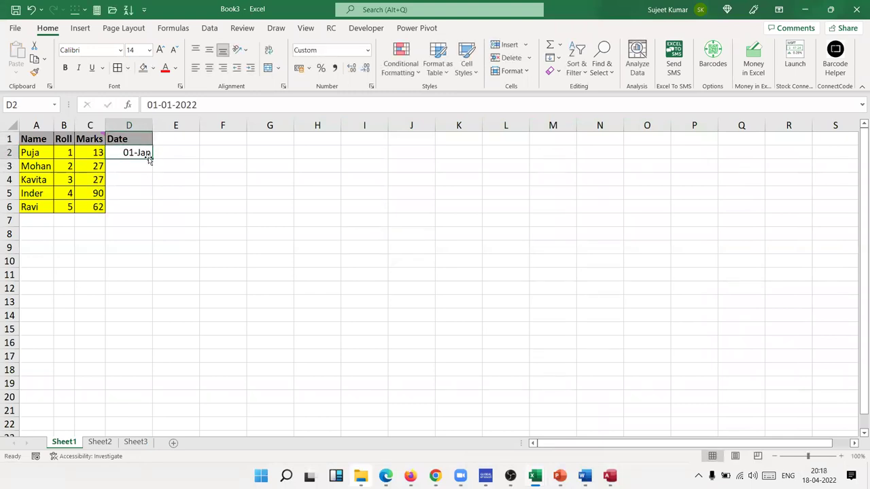
left_click_drag(150, 156, 155, 217)
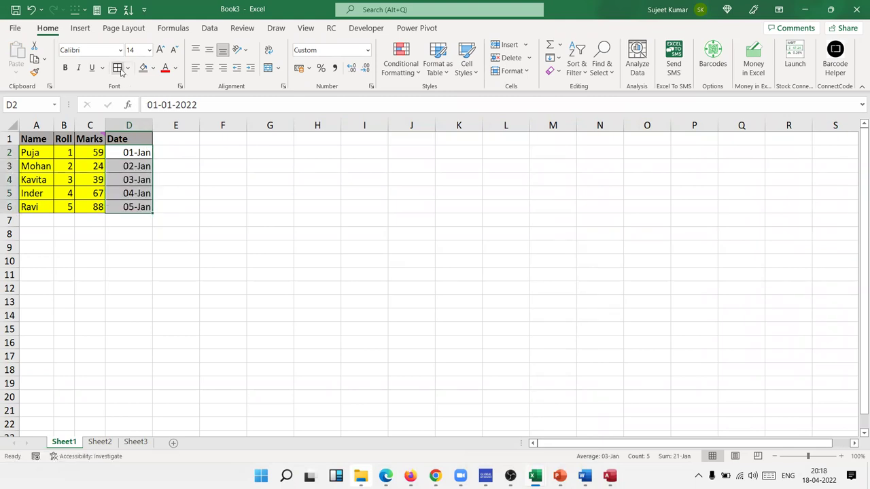
Step: Shade the dates D2:D6 yellow and copy them
left_click(153, 68)
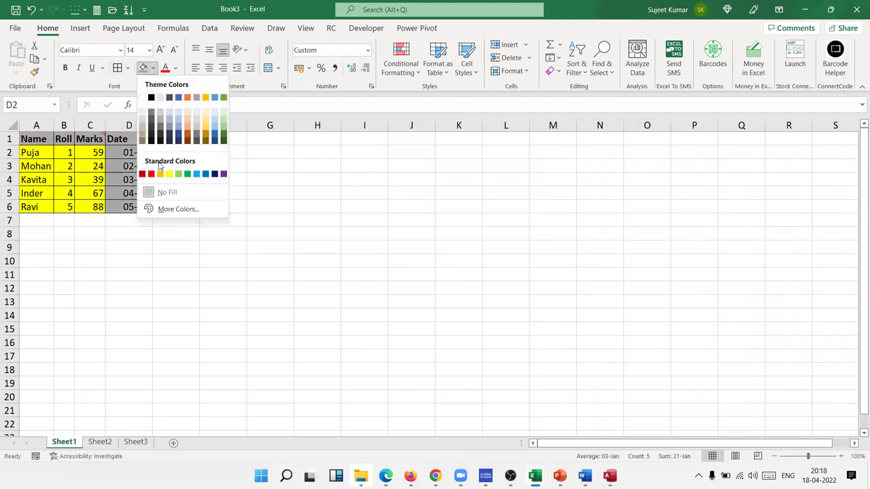
left_click(166, 175)
key("ctrl+c")
Step: Paste the copied dates into I2:I6 as Values, showing serials 44562 to 44566
right_click(355, 143)
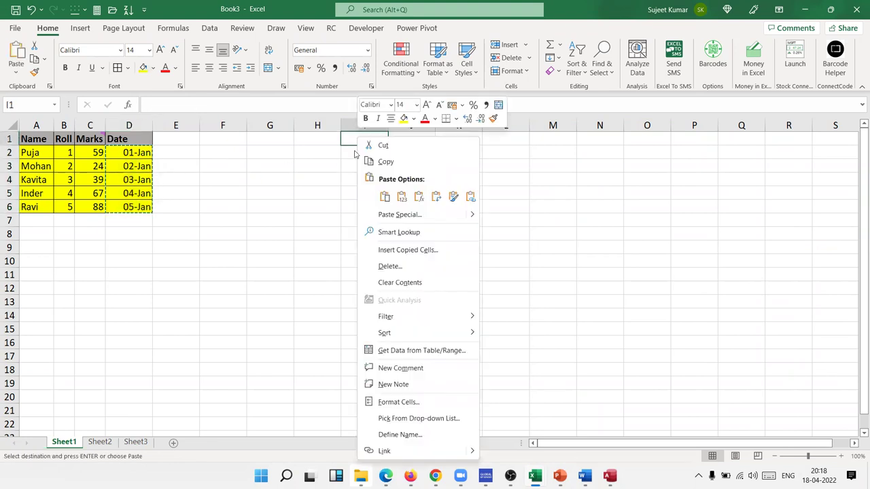
left_click(351, 147)
left_click(352, 149)
right_click(351, 149)
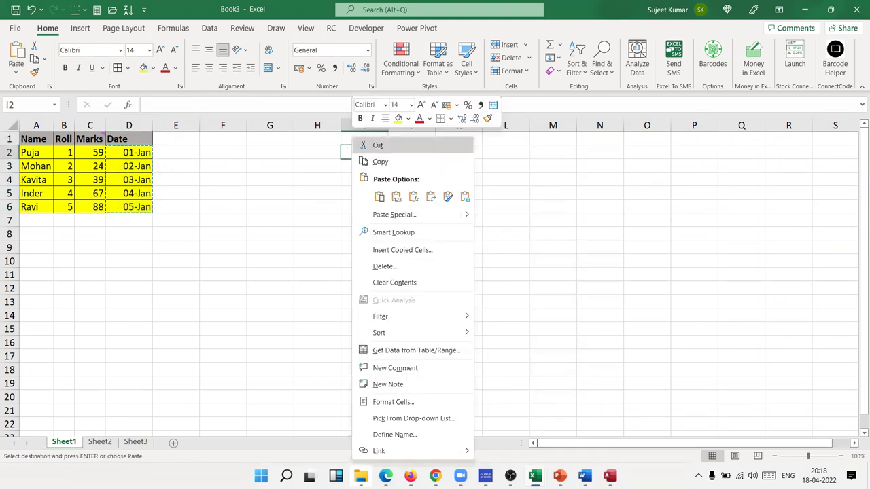
left_click(389, 216)
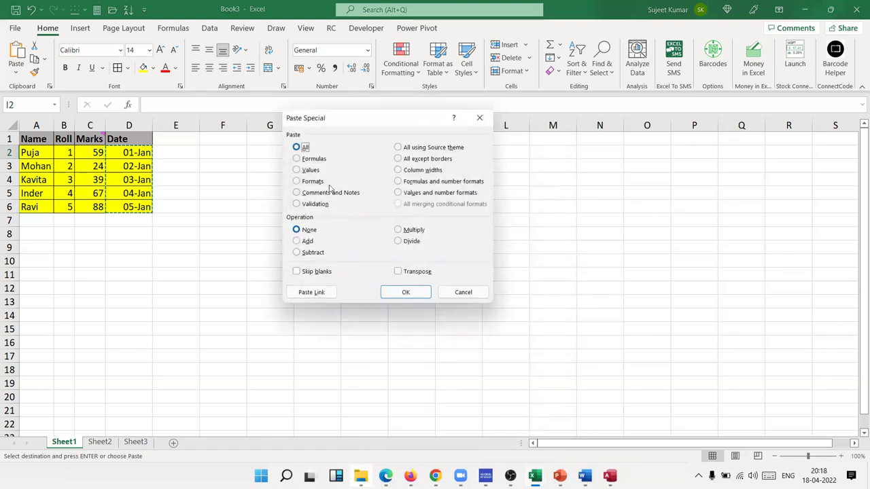
left_click(312, 170)
left_click(409, 295)
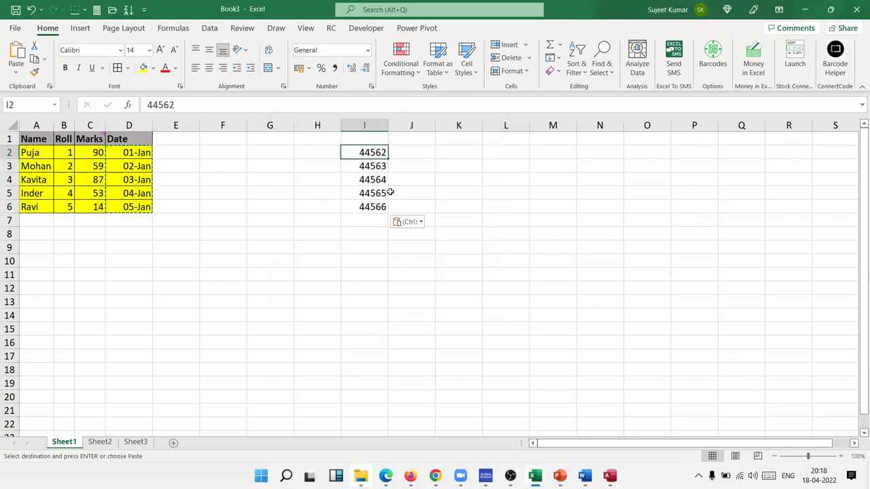
left_click(538, 32)
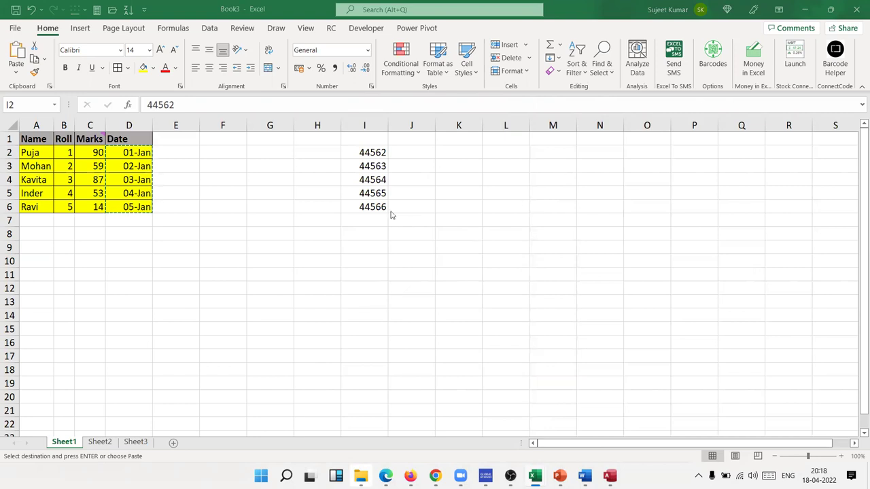
key("Escape")
mouse_move(378, 210)
left_mouse_down()
mouse_move(371, 142)
mouse_move(368, 152)
left_mouse_up()
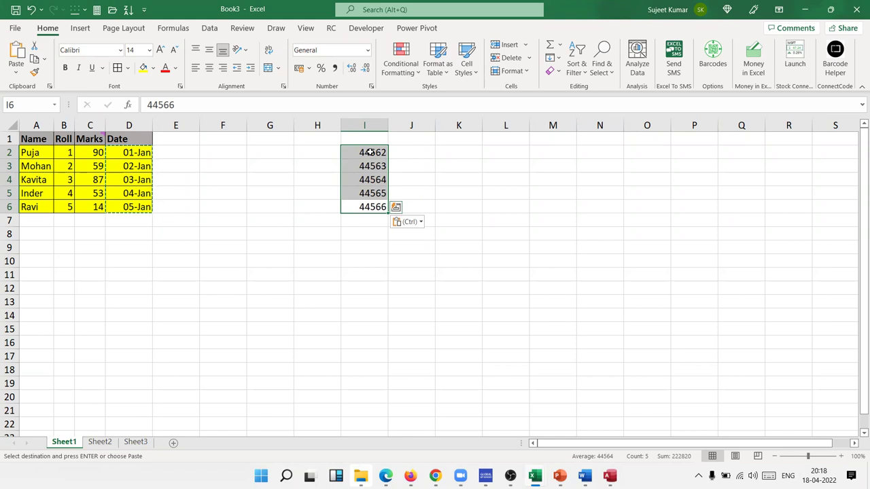
Step: Enter 1 in G8 and apply Short Date format so it reads 01-01-1900
left_click(277, 235)
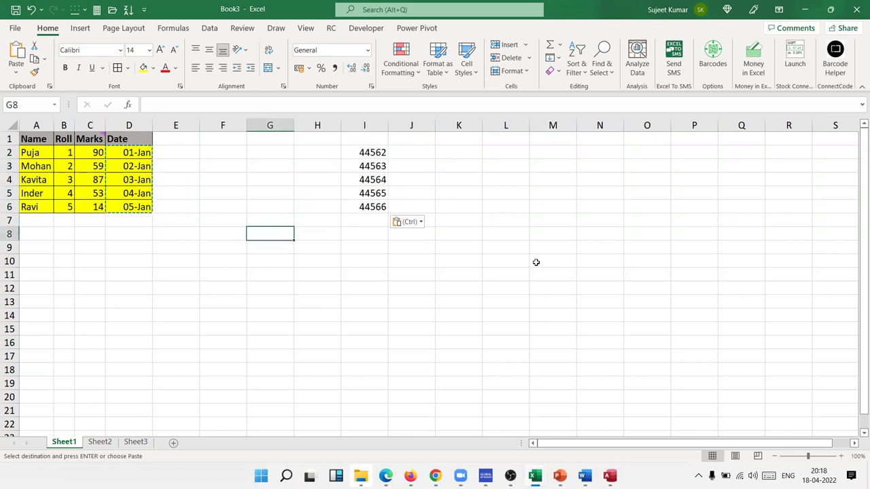
type("1/")
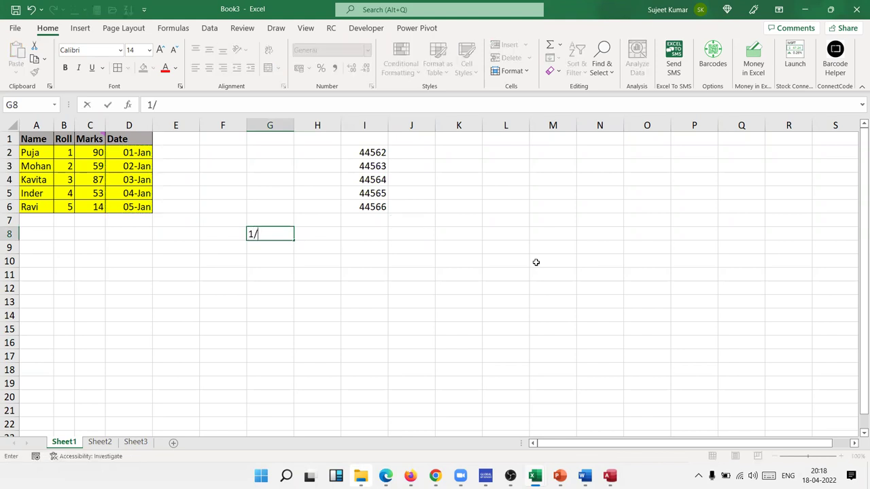
key("BackSpace")
key("Return")
key("Up")
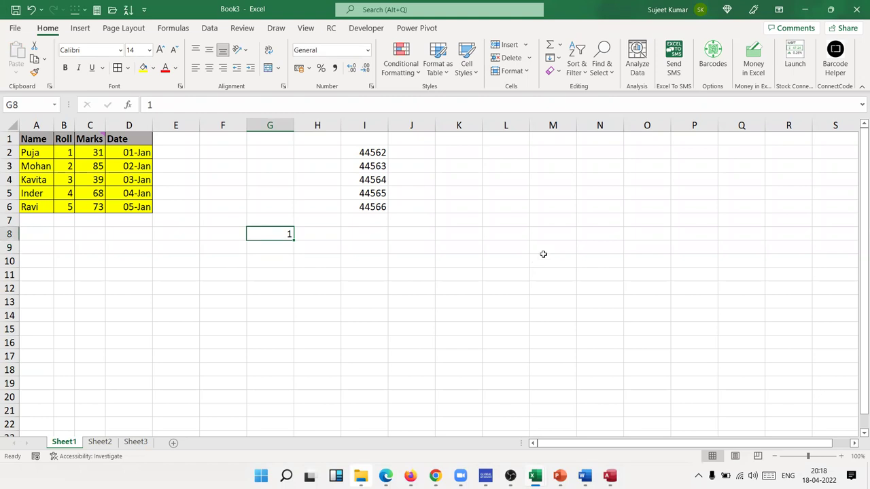
left_click(367, 51)
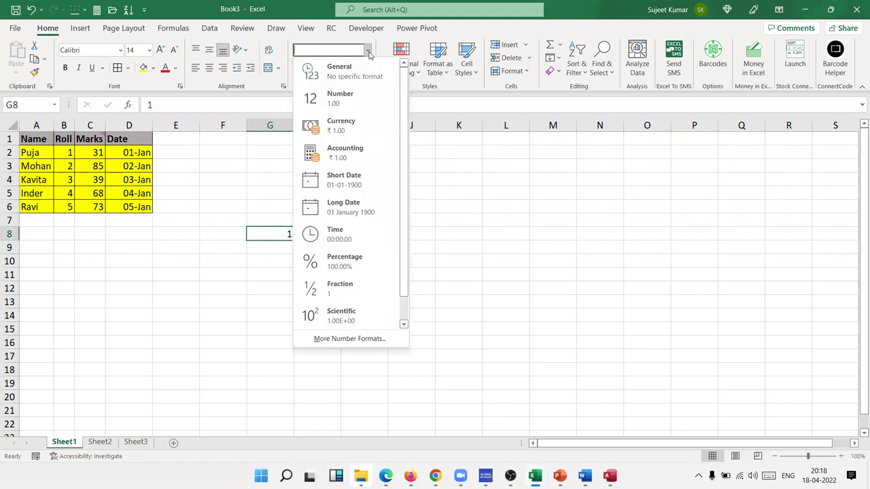
left_click(353, 182)
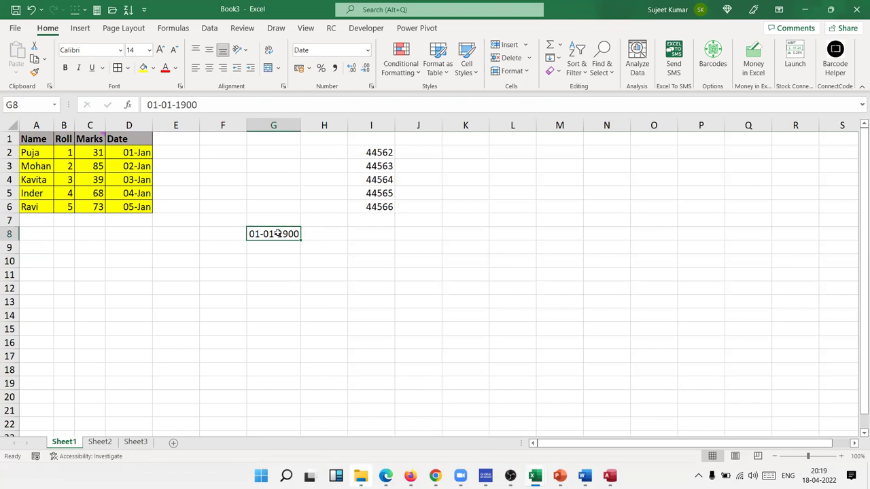
right_click(280, 234)
key("Escape")
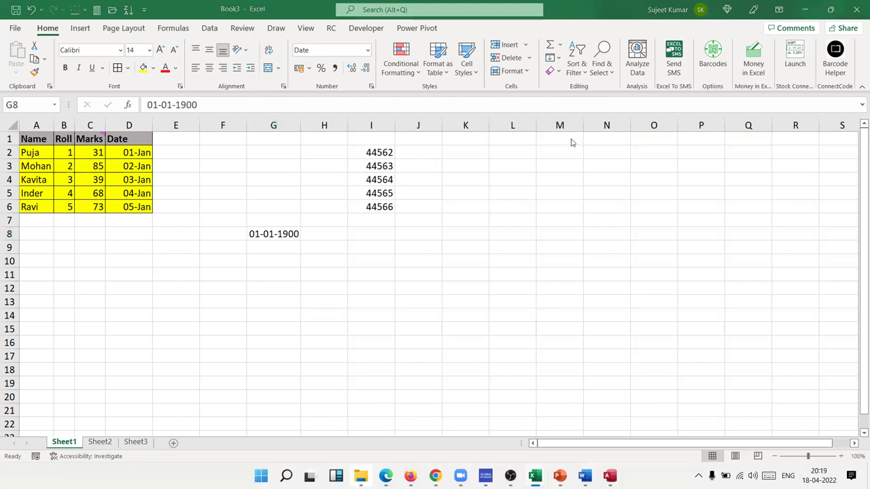
Step: Enter 32, then 367, then 44562 in G8, ending at 01-01-2022, and select I2:I6
left_click(277, 238)
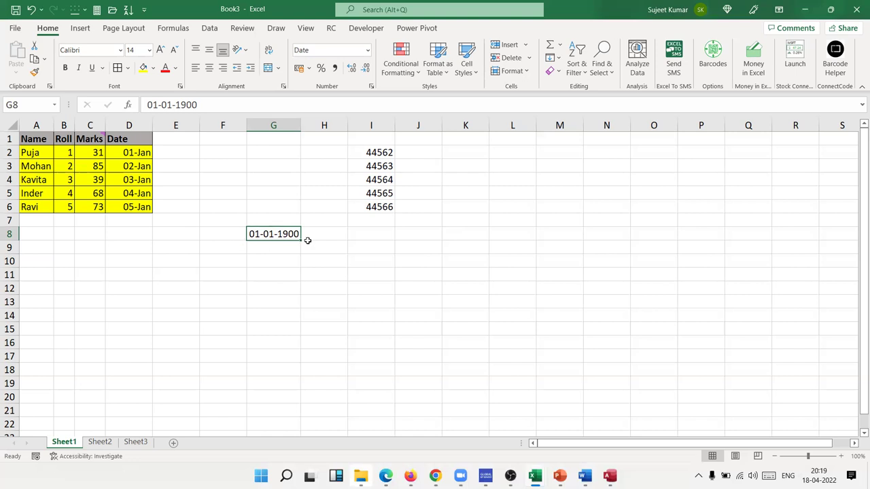
type("32")
key("Return")
key("Up")
type("367")
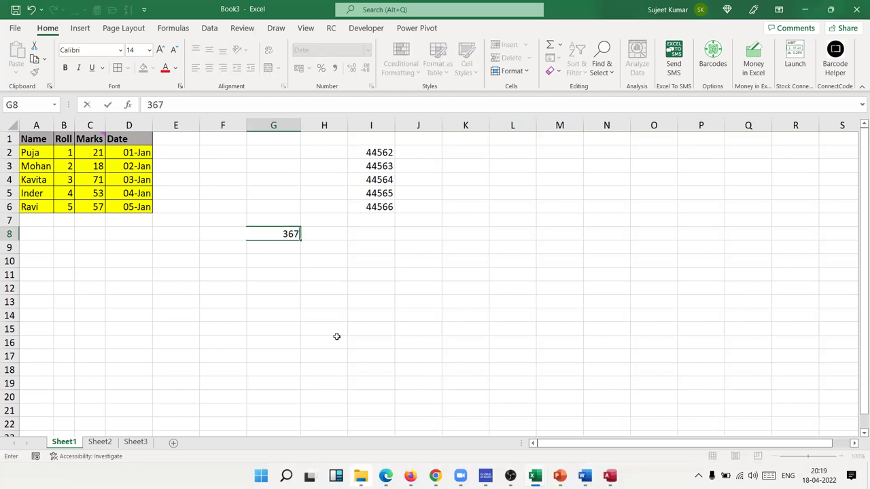
key("Return")
key("Up")
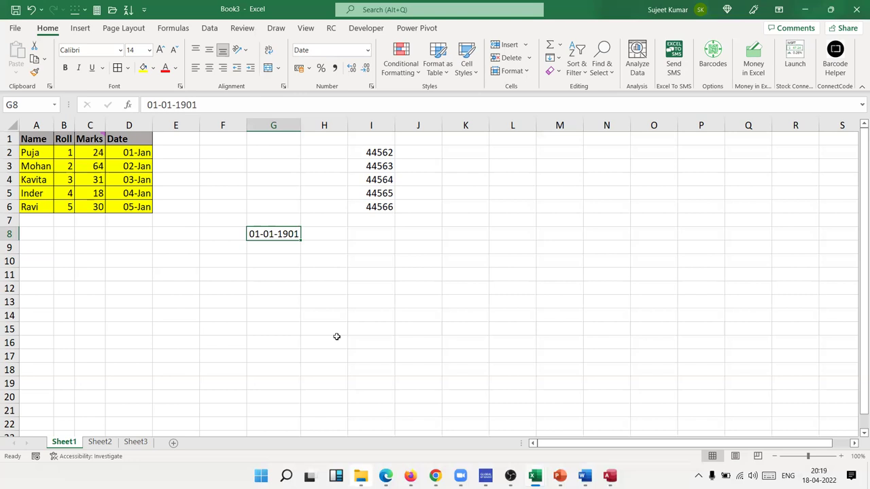
type("44562")
key("Return")
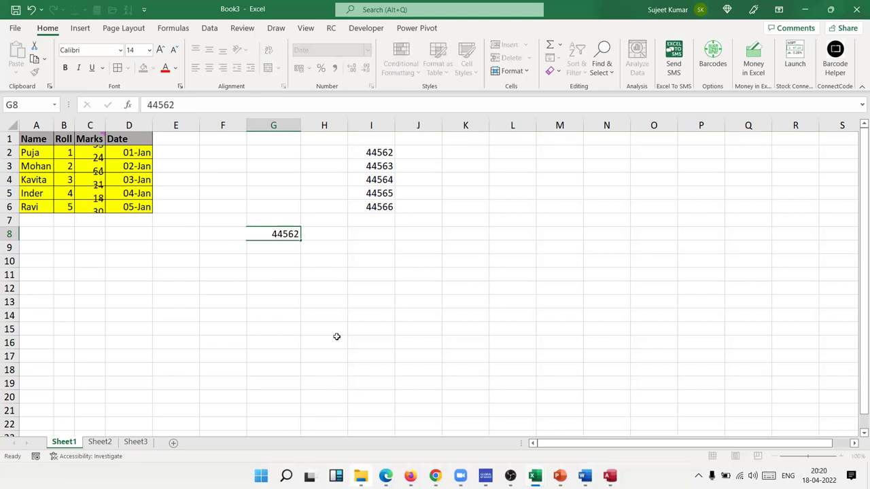
key("Up")
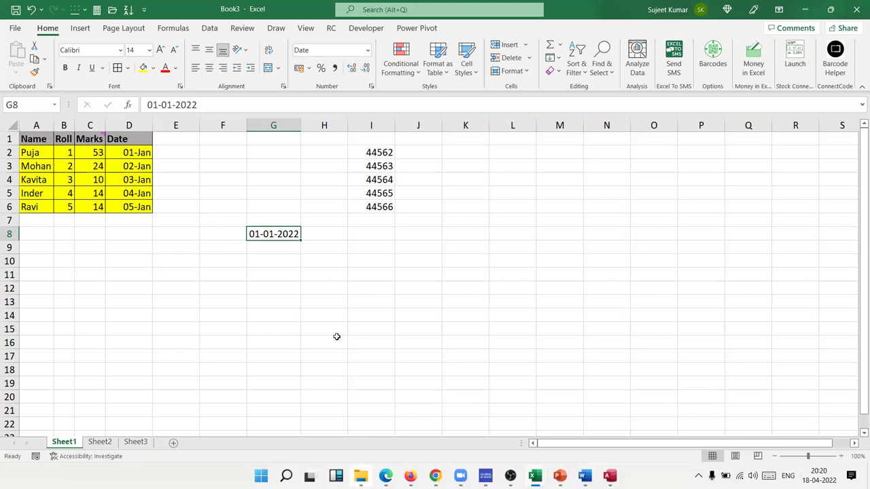
left_click_drag(375, 150, 377, 206)
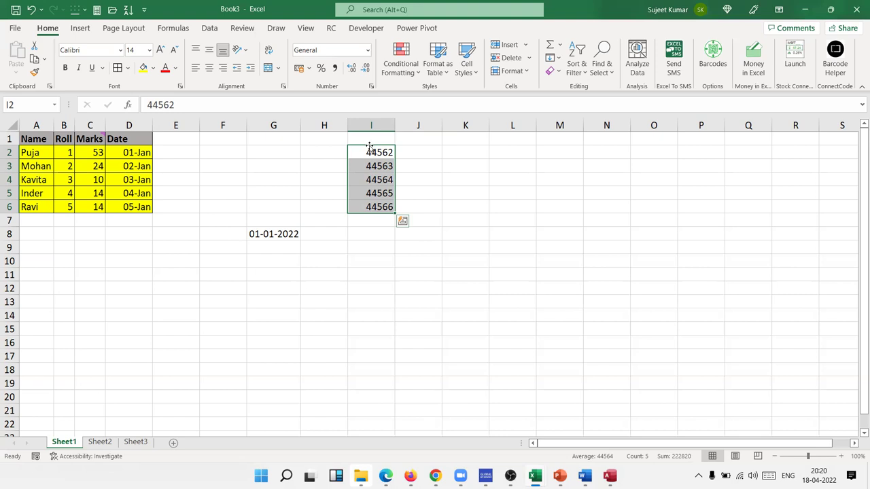
left_click(291, 260)
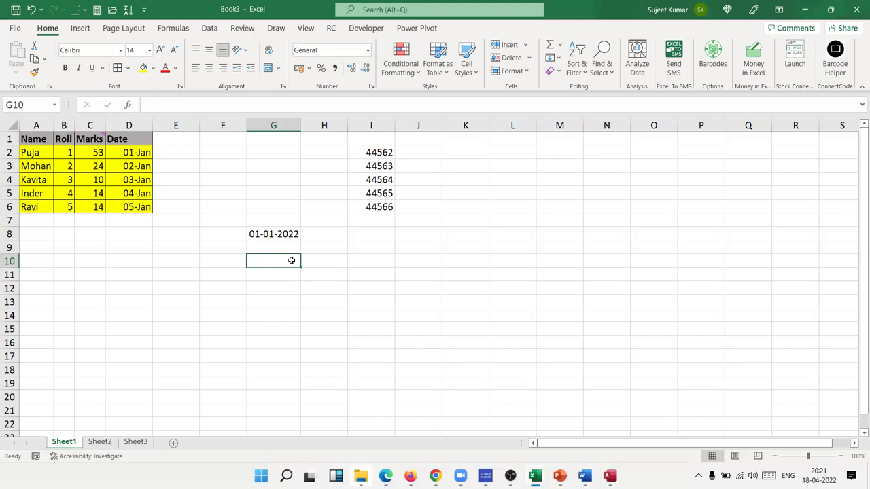
Step: Enter 125asd in H10 and the formula =H10+20 in I10, producing #VALUE!
key("Right")
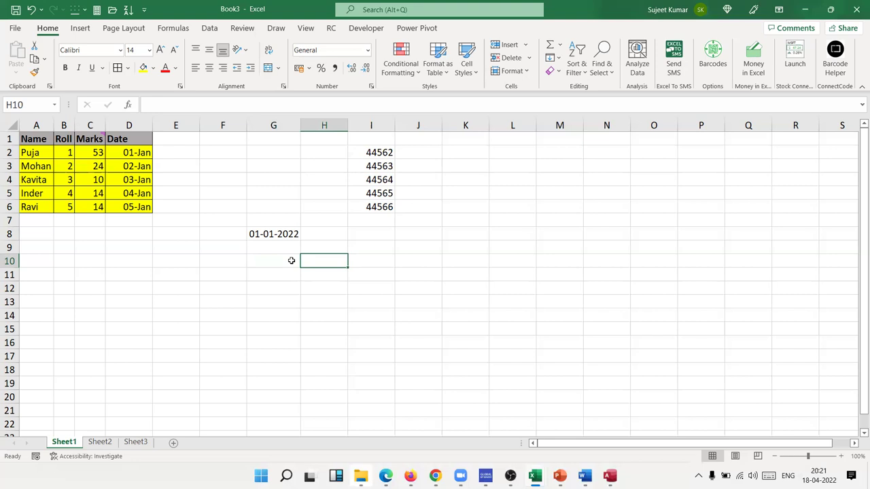
type("125asd")
key("Return")
key("Up")
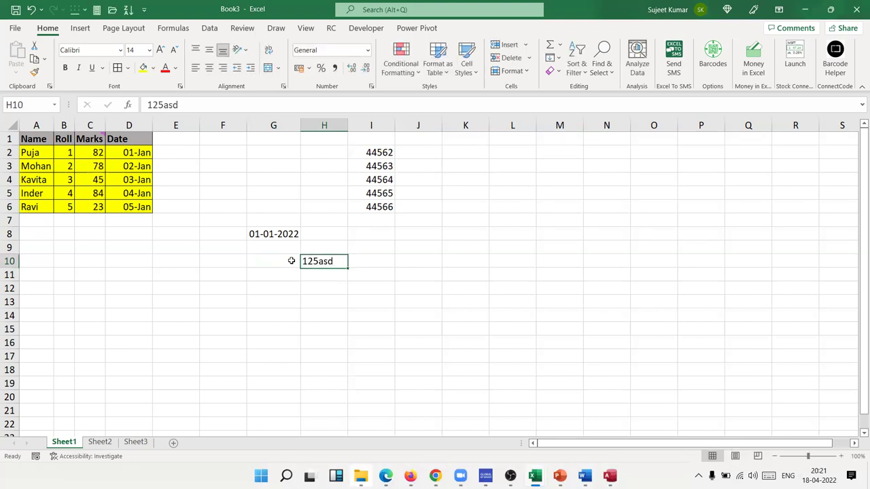
key("Right")
type("=")
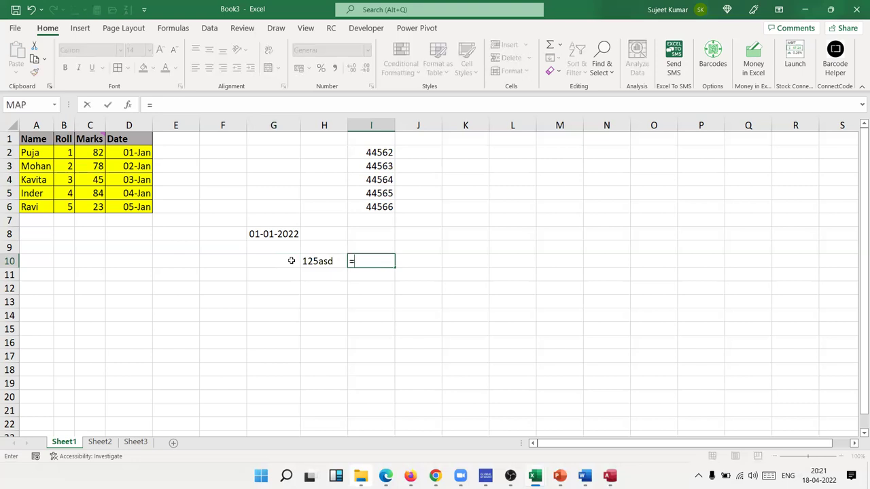
key("Left")
type("+20")
key("Return")
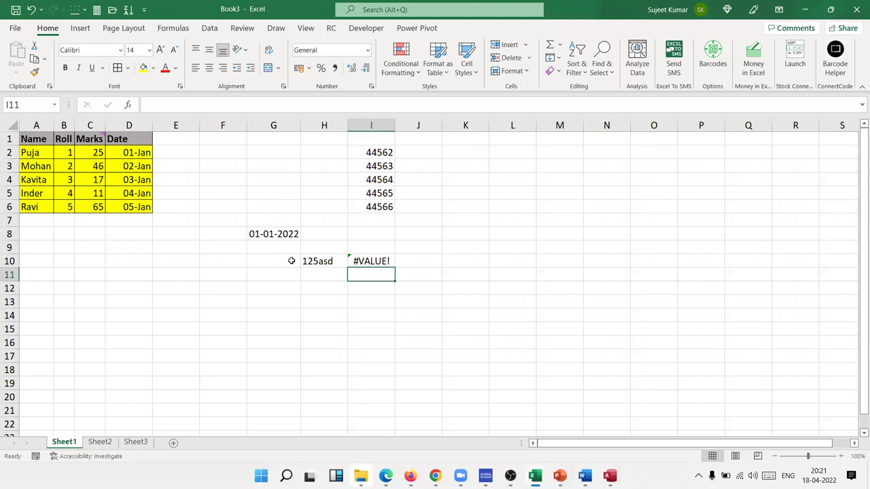
Step: Format G8 as 01-Jan-22 with Ctrl+Shift+# and enter =G8+20 in H8
key("Up")
key("Up")
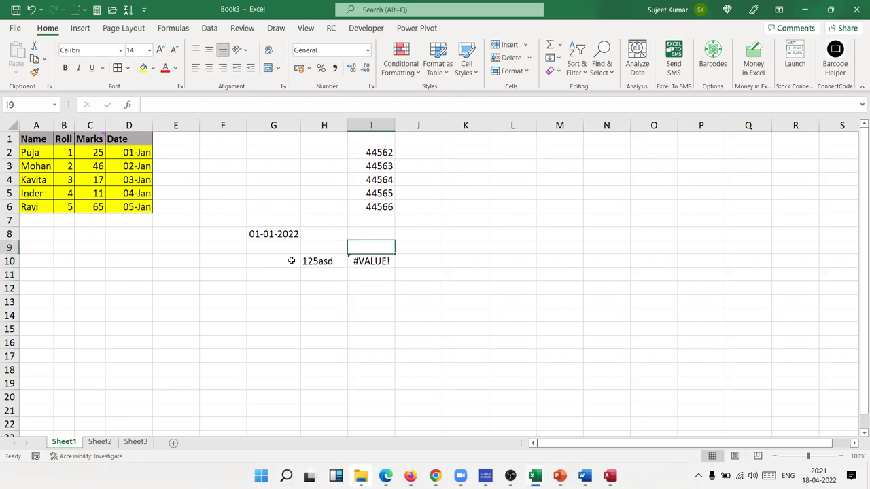
key("Left")
key("Left")
key("Up")
key("ctrl+shift+3")
key("Right")
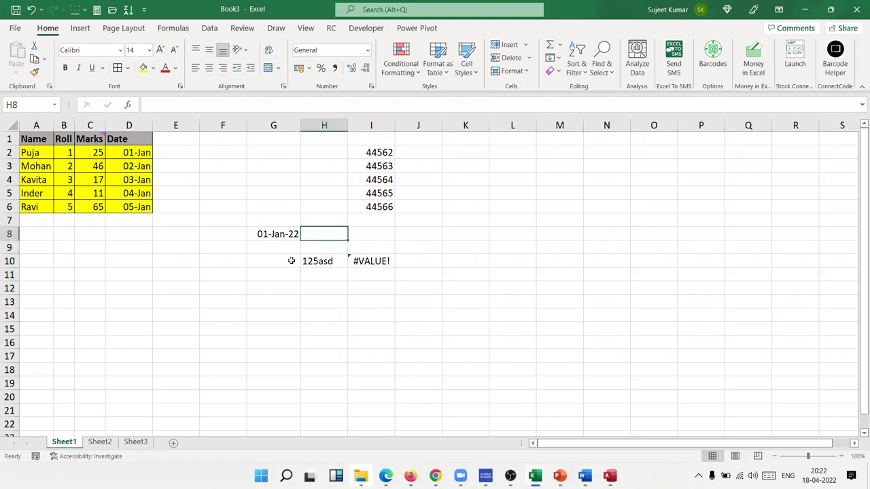
type("=")
key("Left")
type("+20")
key("ctrl+Return")
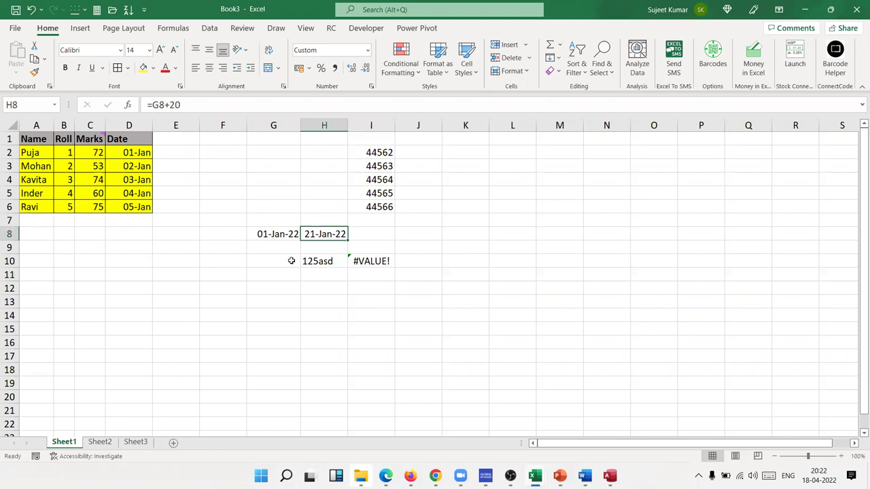
Step: Switch G8 and H8 to General, showing 44562 and 44582, then restore the date format
key("Left")
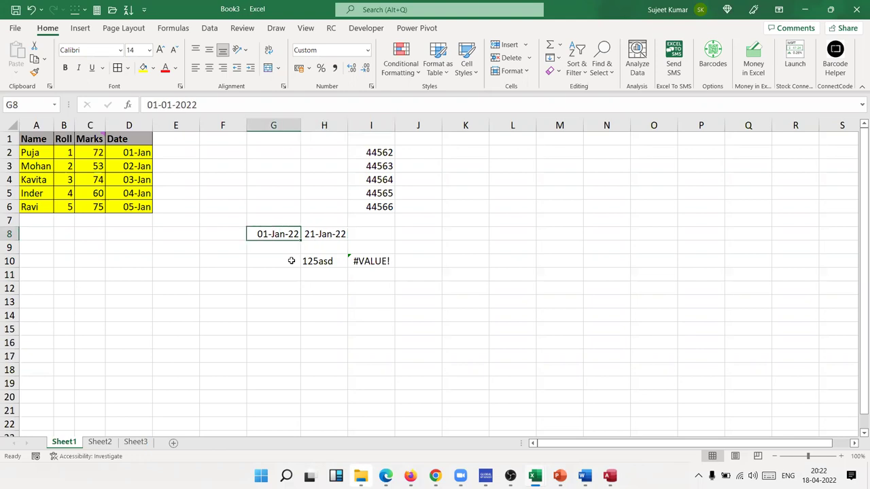
key("Right")
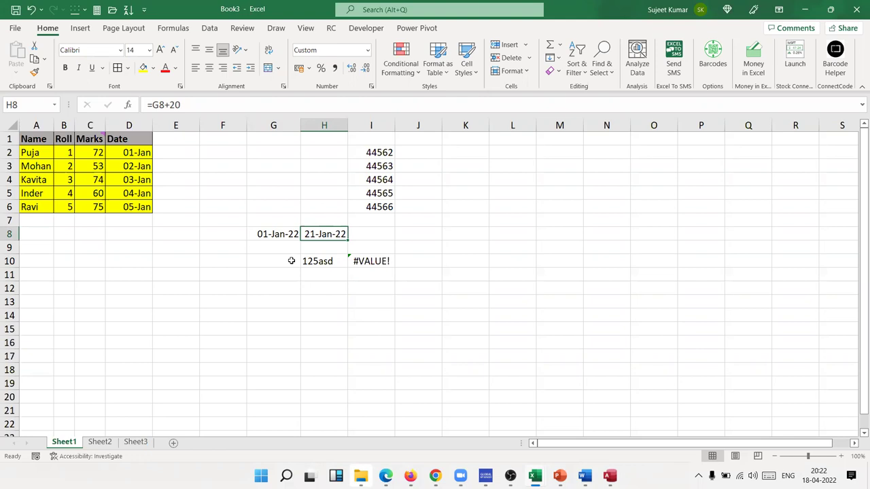
key("Left")
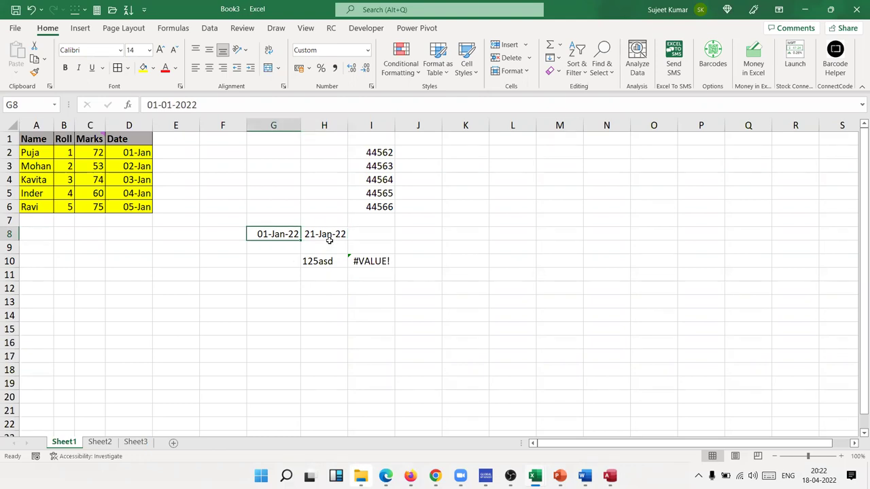
left_click(366, 50)
left_click(346, 66)
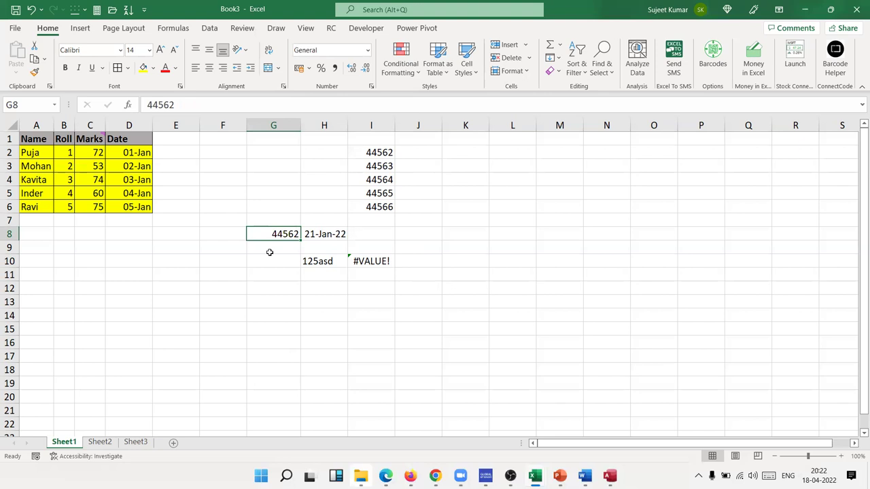
left_click(321, 238)
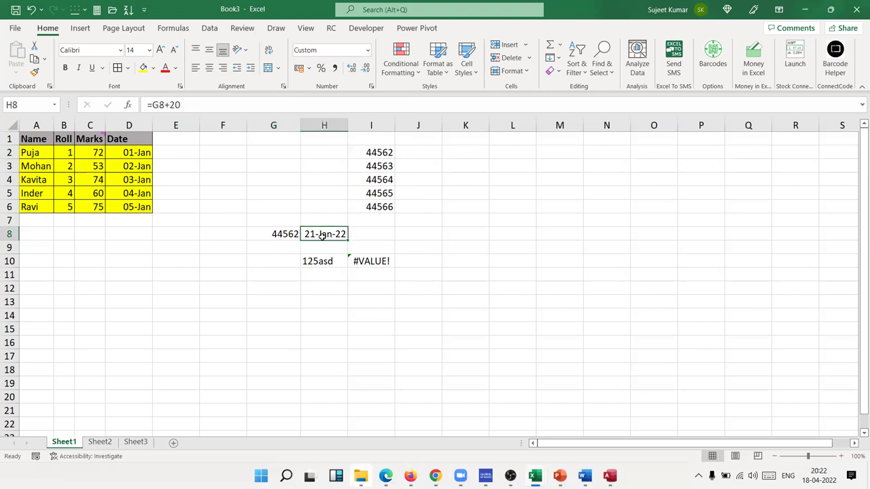
left_click(367, 50)
left_click(364, 70)
left_click_drag(289, 233, 306, 231)
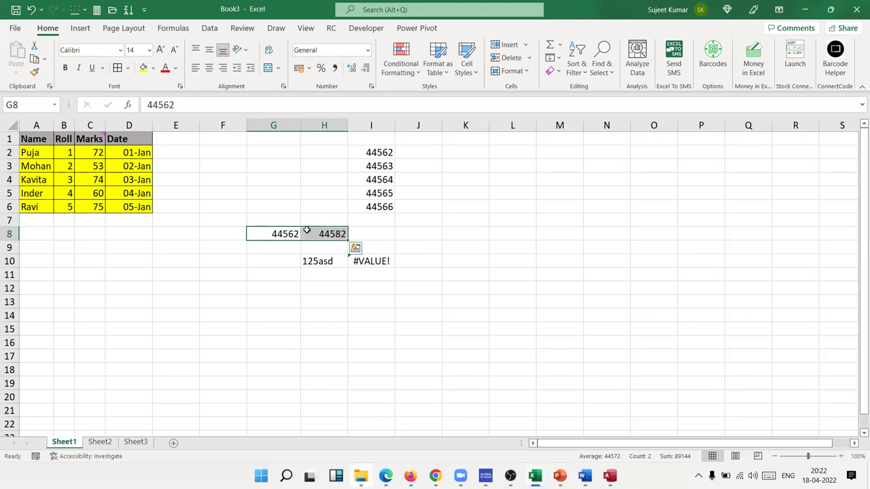
key("ctrl+shift+3")
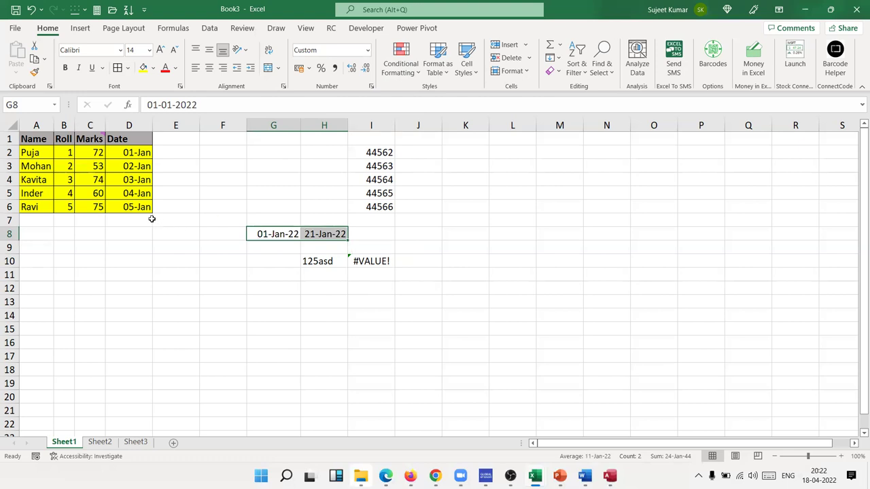
Step: Copy D1:D6 into J1:J6 with Paste Special 'Values and number formats', leaving out the yellow fill
left_click_drag(140, 208, 135, 139)
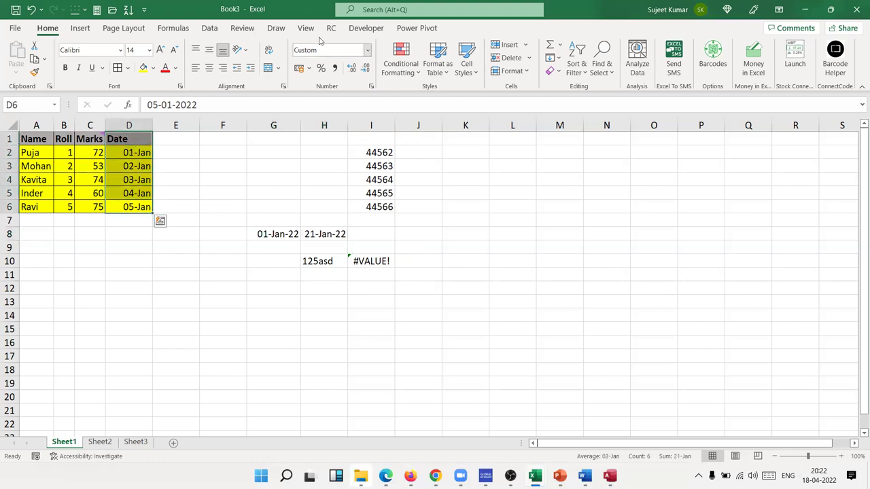
key("ctrl+c")
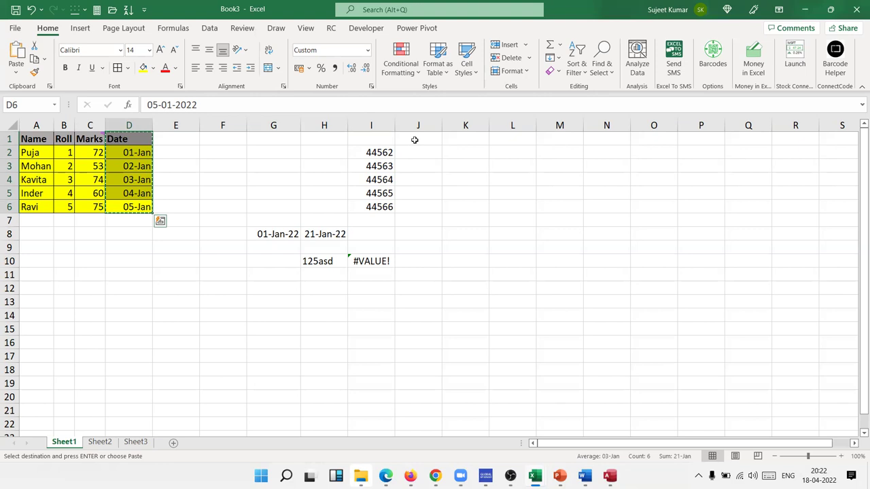
left_click(412, 138)
right_click(416, 139)
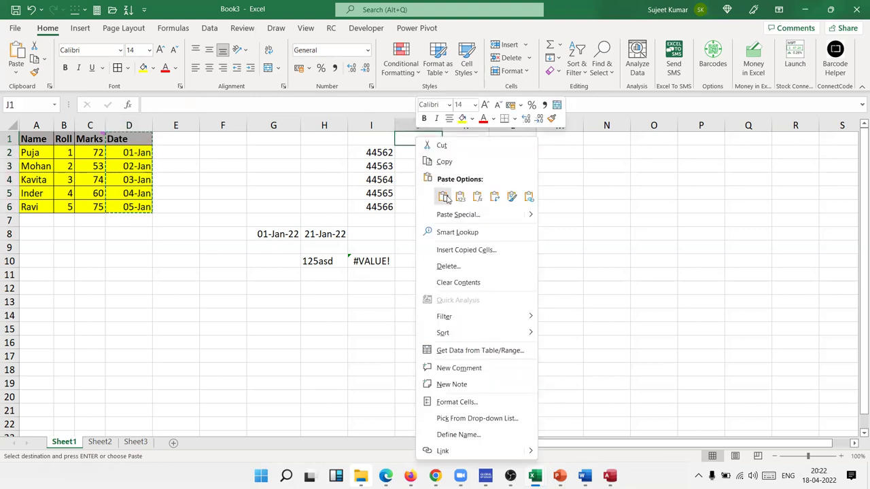
left_click(452, 214)
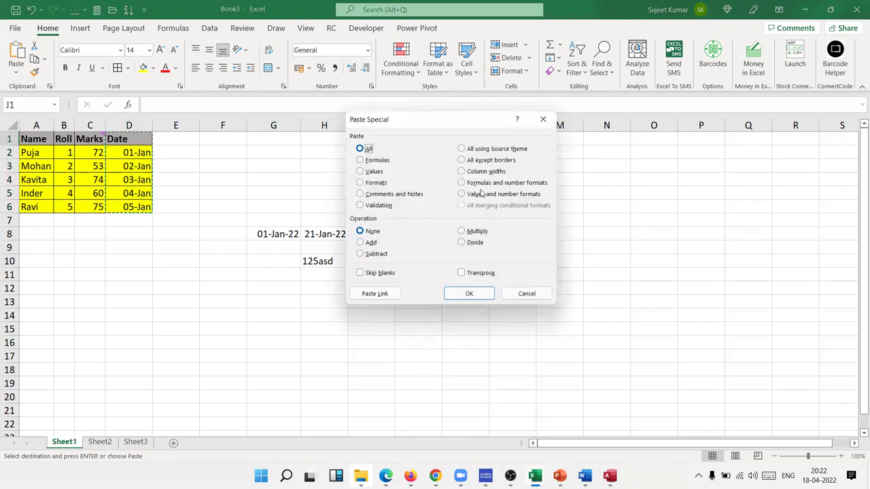
left_click(379, 174)
left_click_drag(418, 125, 545, 107)
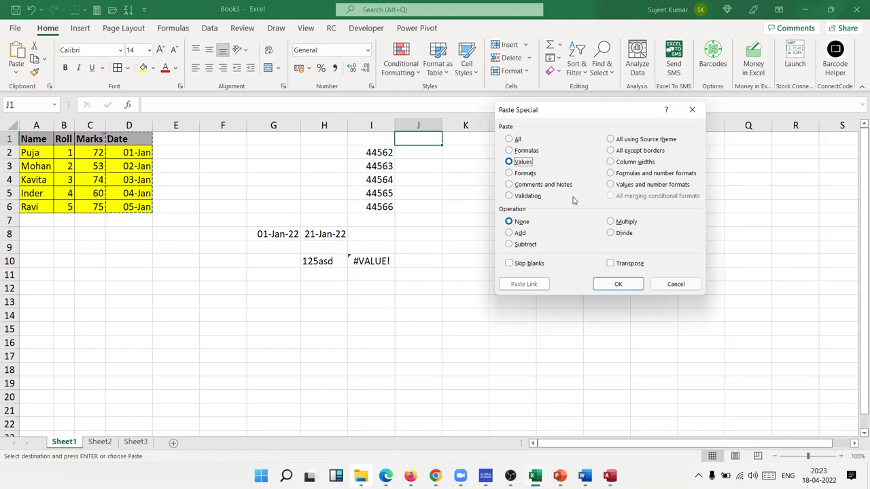
left_click(618, 186)
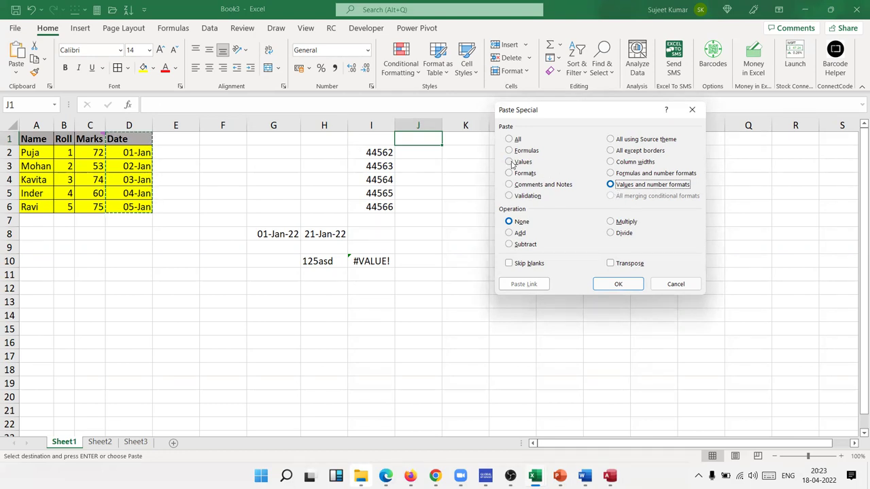
left_click(626, 189)
left_click(615, 281)
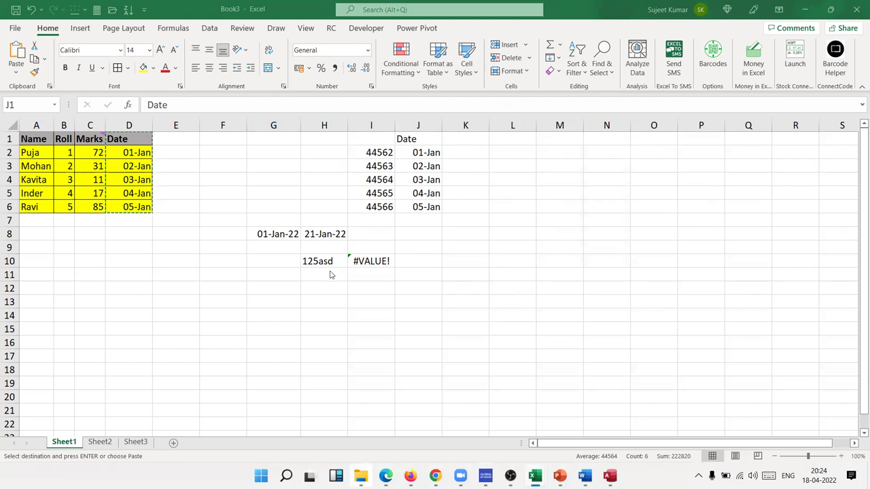
key("ctrl+v")
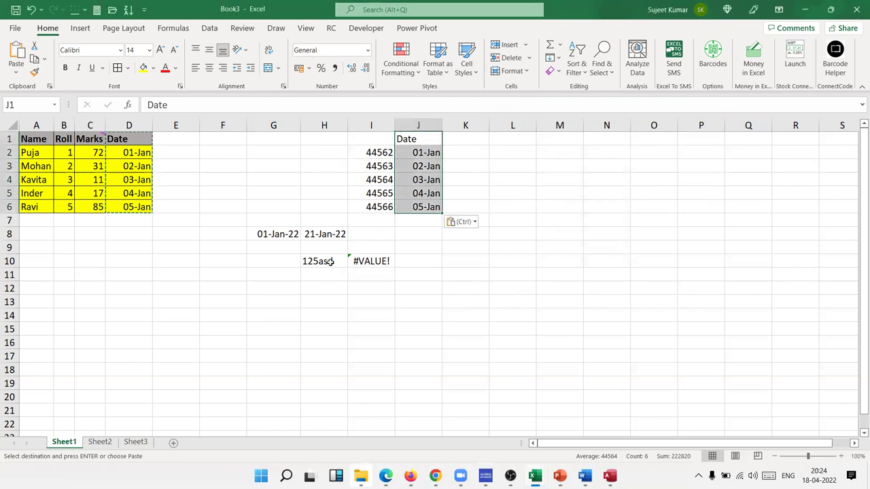
right_click(476, 153)
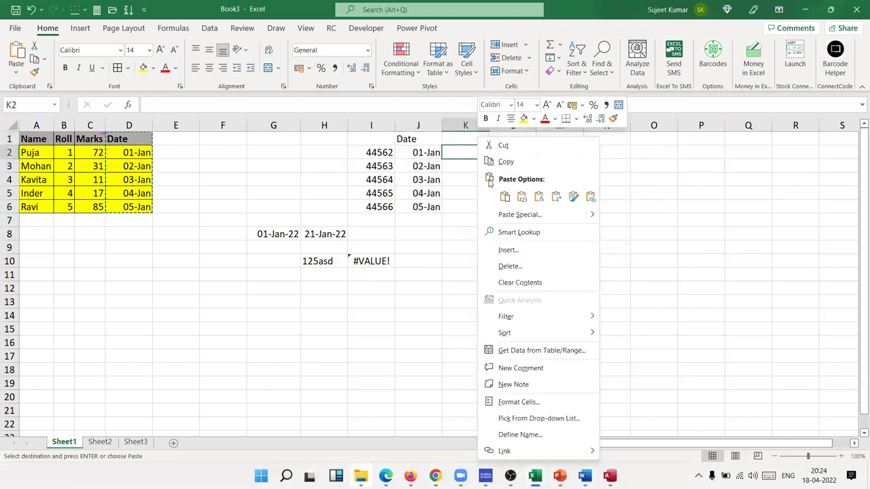
left_click(516, 215)
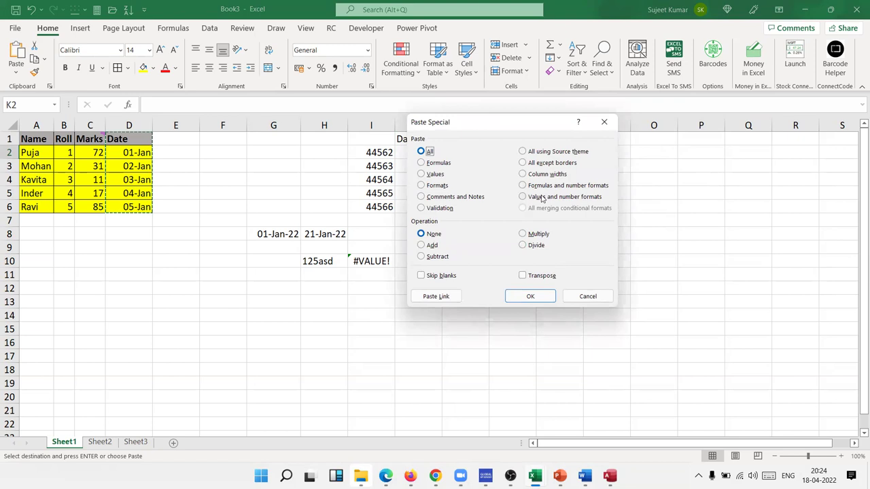
key("Escape")
right_click(451, 147)
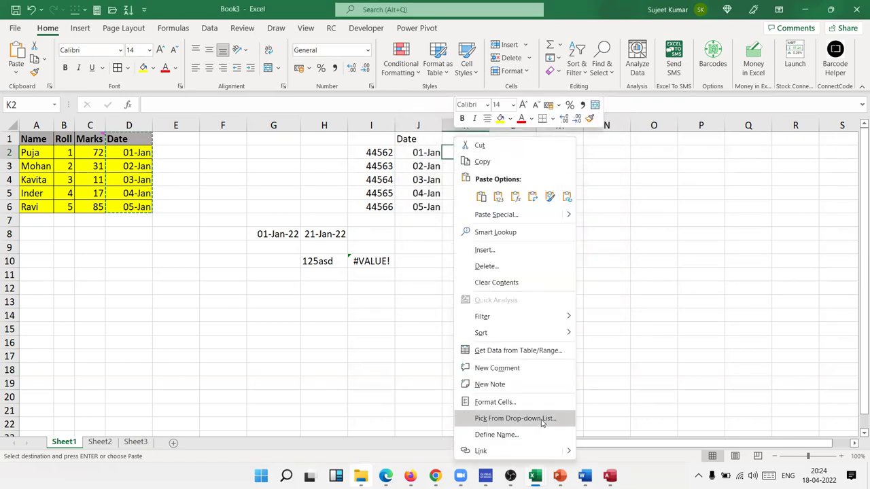
left_click(495, 401)
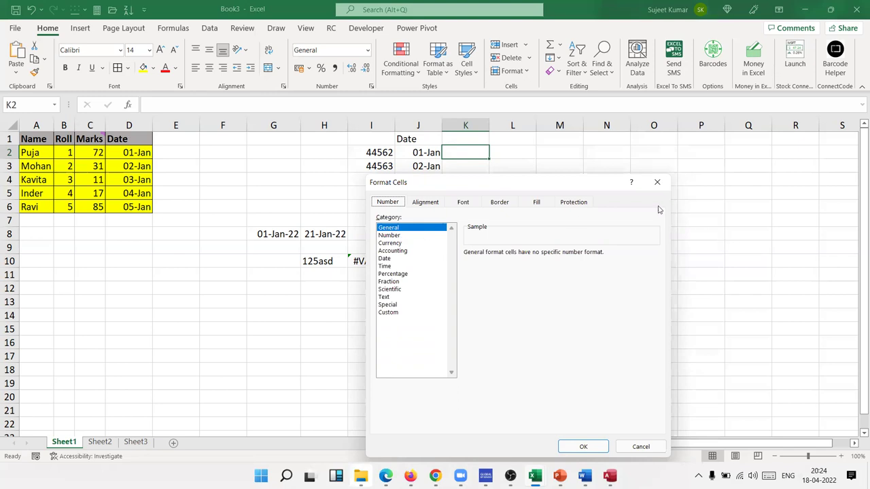
left_click(657, 182)
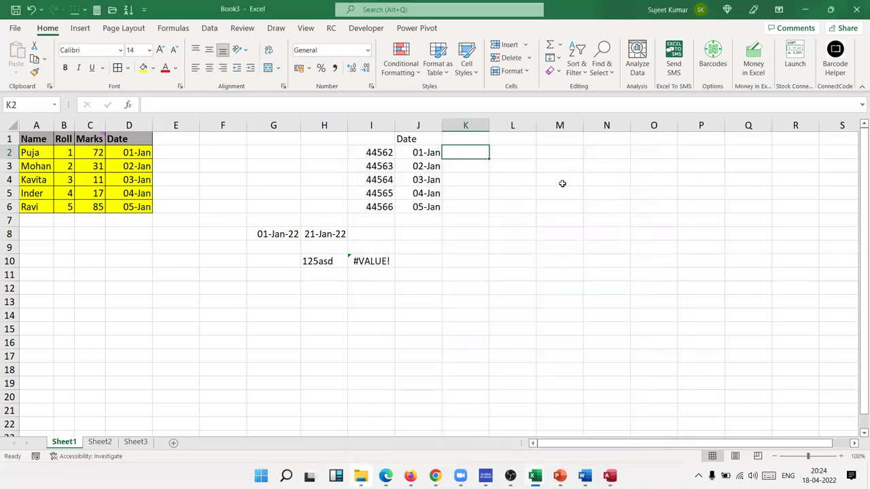
Step: On Sheet2, delete the Name/Roll/Marks table, then enter 20 in D3 and 30 in G3
left_click(261, 195)
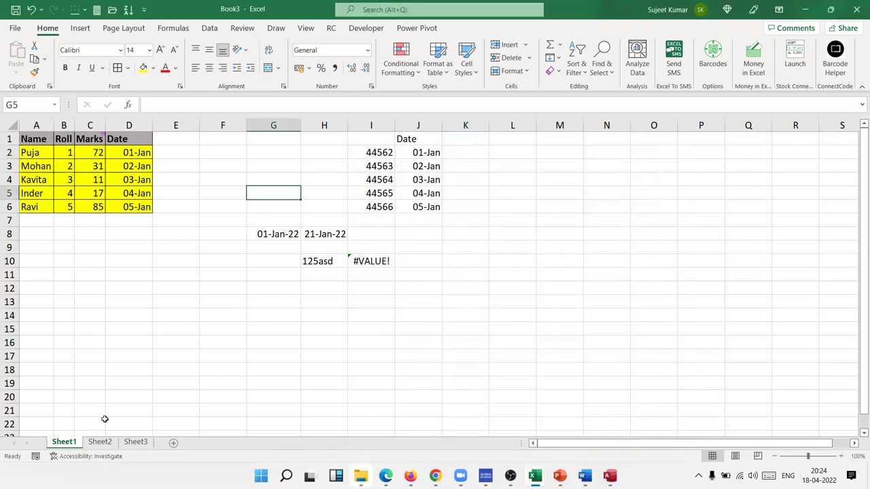
left_click(100, 442)
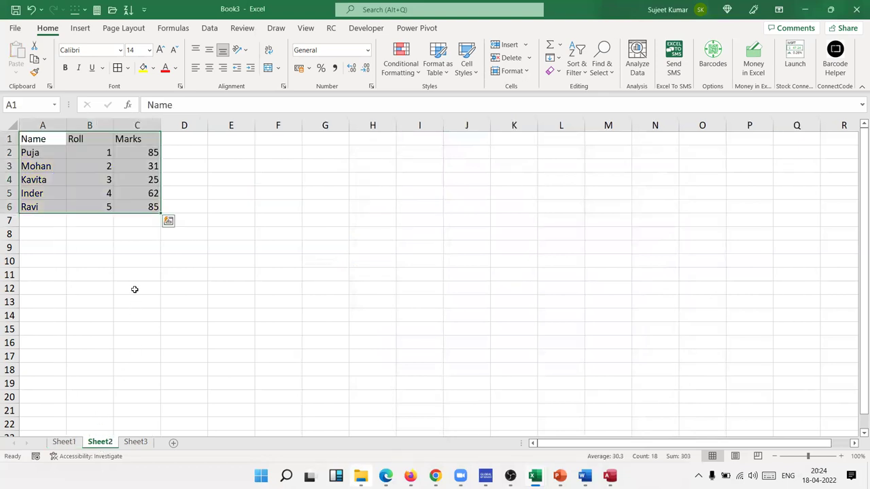
key("Delete")
left_click(183, 162)
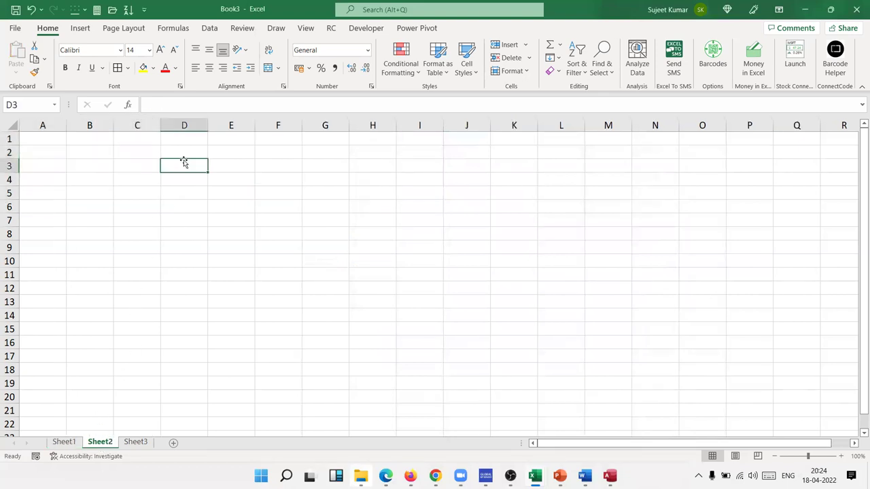
type("20")
key("Right")
key("Right")
key("Right")
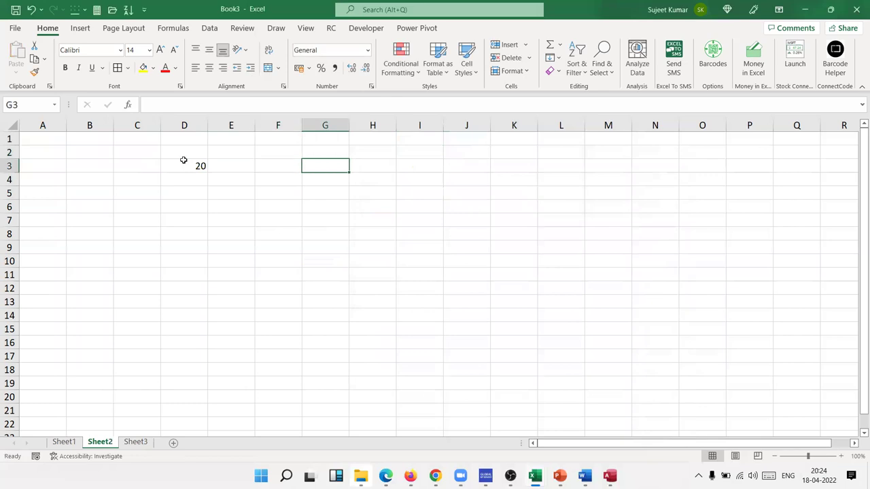
type("30")
key("Return")
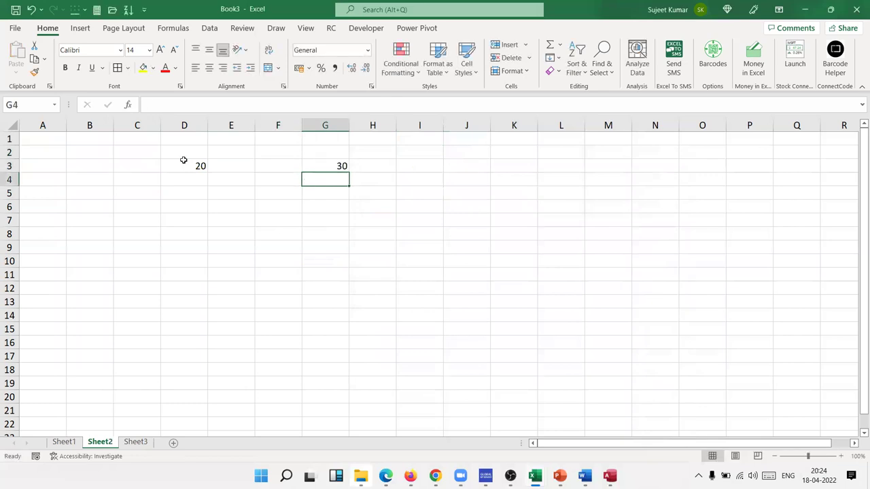
Step: Copy the 20 from D3 and paste it over the 30 in G3
left_click(184, 161)
key("ctrl+c")
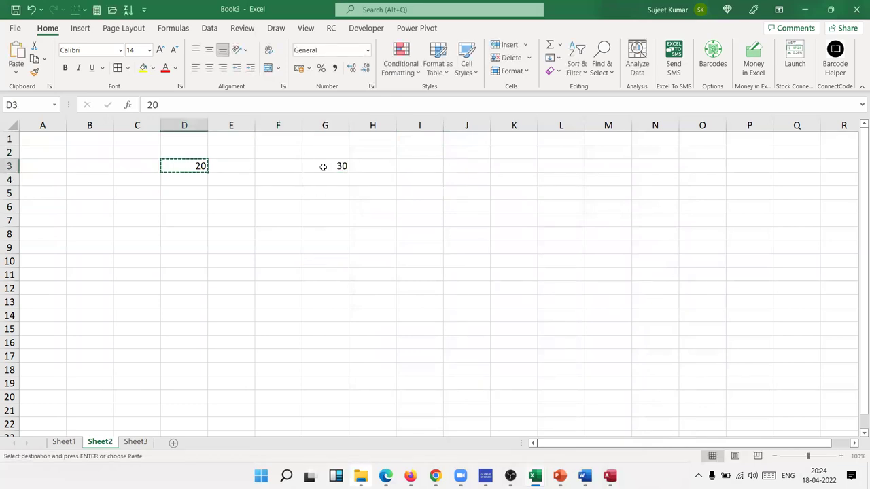
left_click(323, 166)
key("ctrl+v")
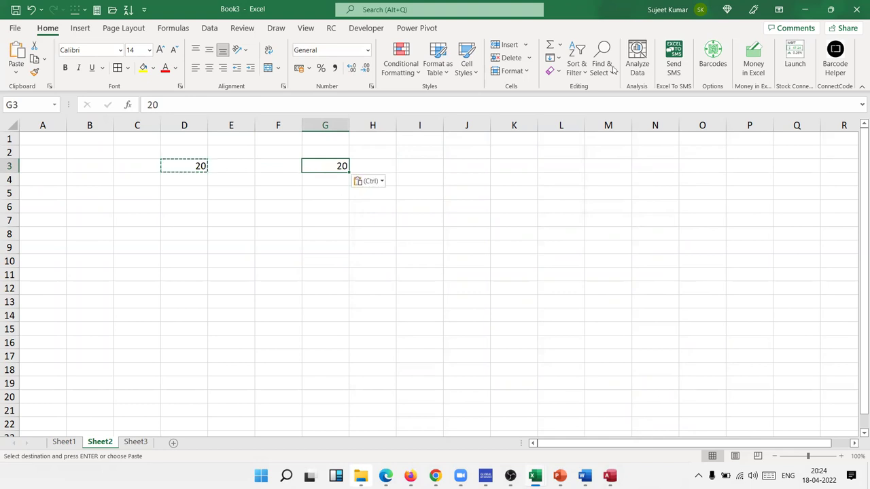
Step: Paste Special with the Add operation onto G3, making it 50
right_click(318, 168)
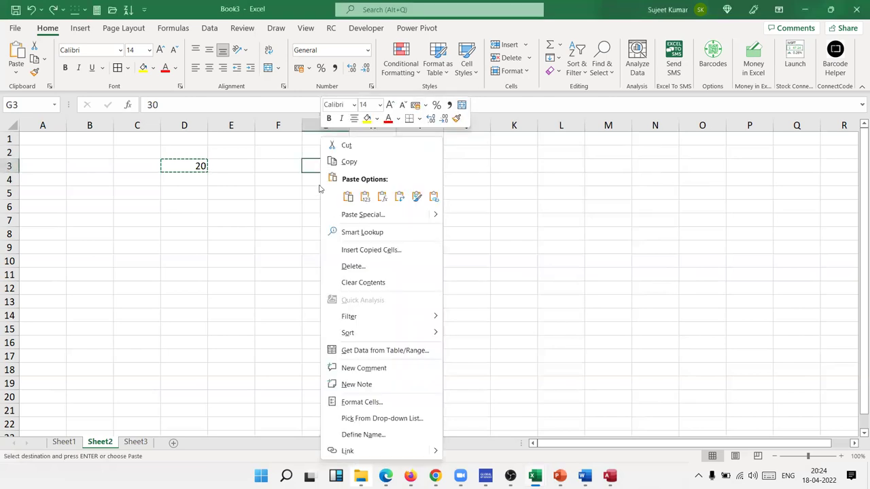
left_click(340, 214)
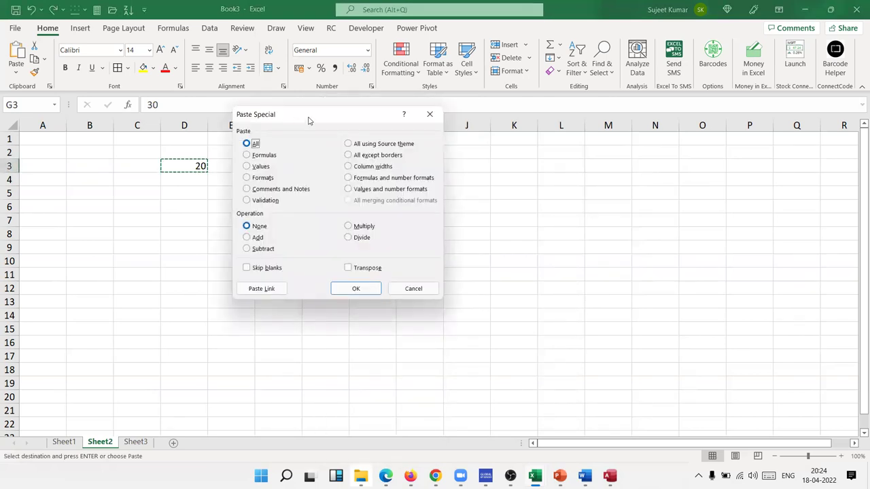
left_click_drag(306, 120, 527, 86)
left_click(482, 210)
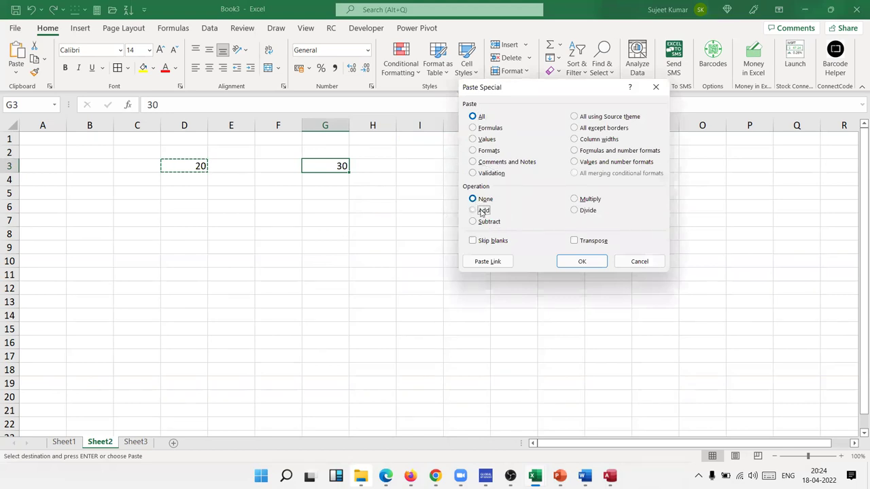
left_click(560, 258)
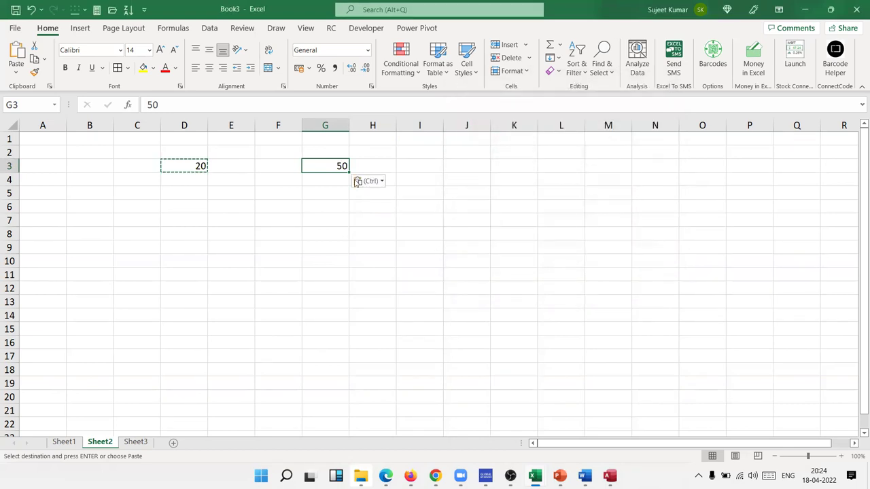
Step: Paste Special with the Multiply operation onto G3, making it 1000
right_click(336, 162)
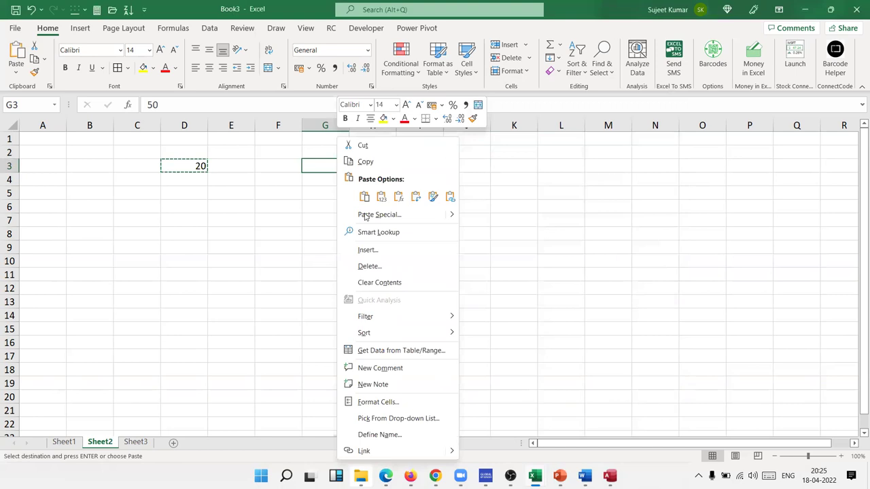
left_click(364, 215)
left_click(374, 228)
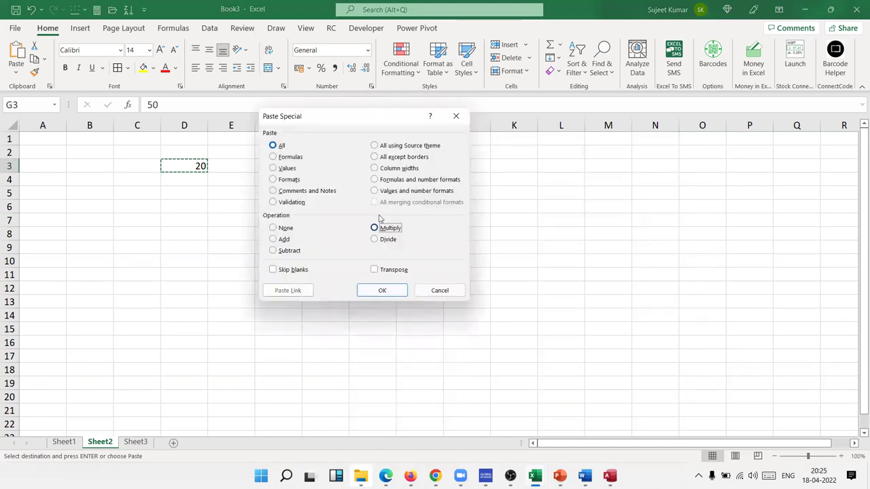
left_click_drag(353, 121, 554, 115)
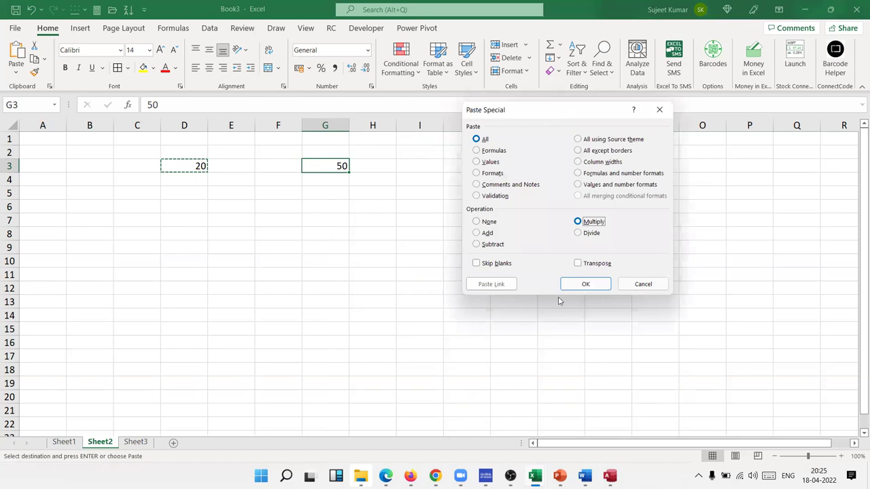
left_click(579, 284)
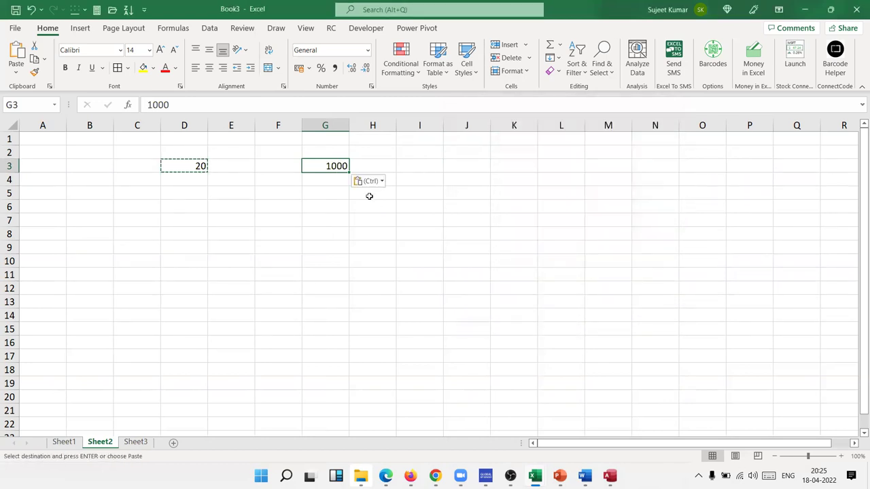
Step: Bring up Paste Special on G3 again for D3's copied 20
right_click(328, 166)
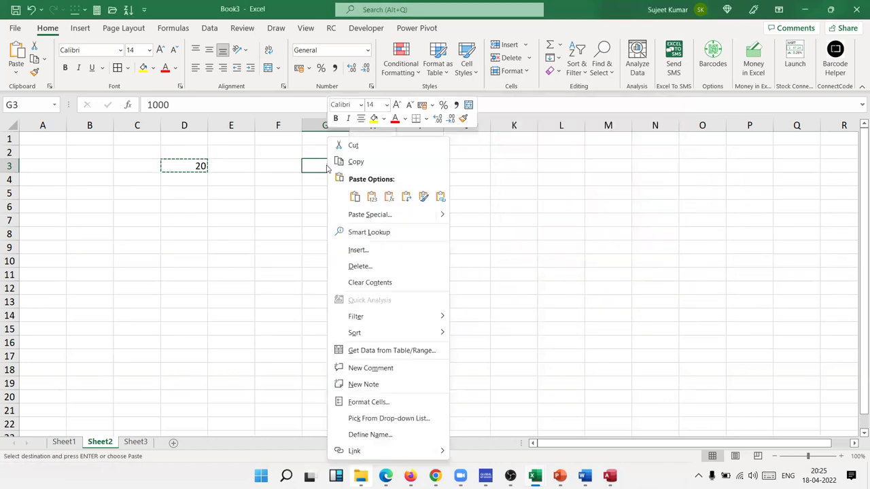
left_click(367, 215)
left_click_drag(358, 129, 606, 105)
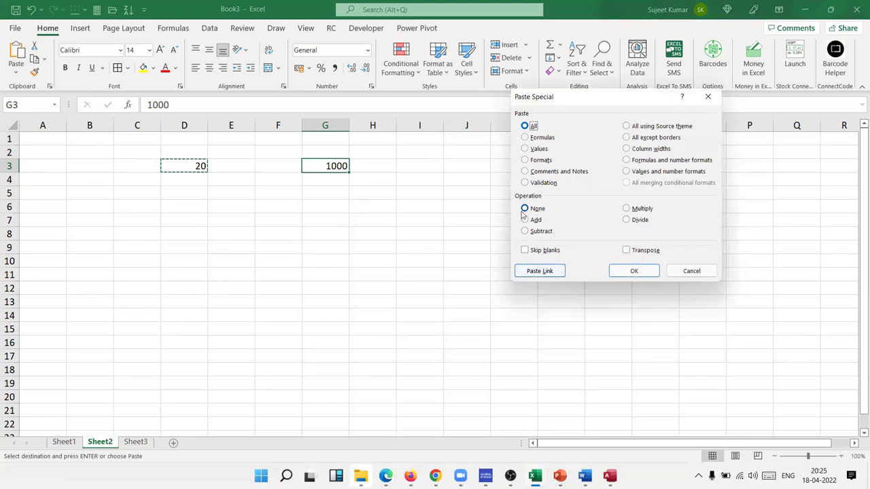
Step: Cancel Paste Special and clear the 20 and 1000 test values from C2:H6
key("Escape")
key("Escape")
left_click(277, 193)
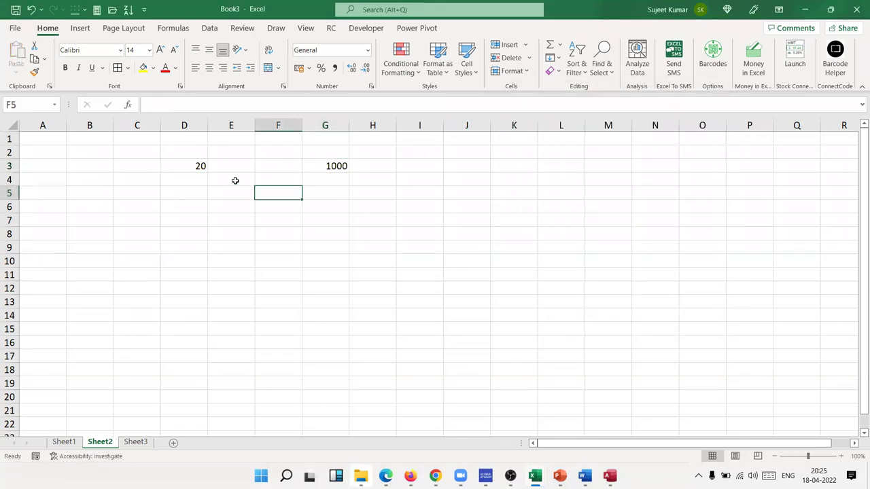
left_click_drag(155, 157, 377, 209)
key("Delete")
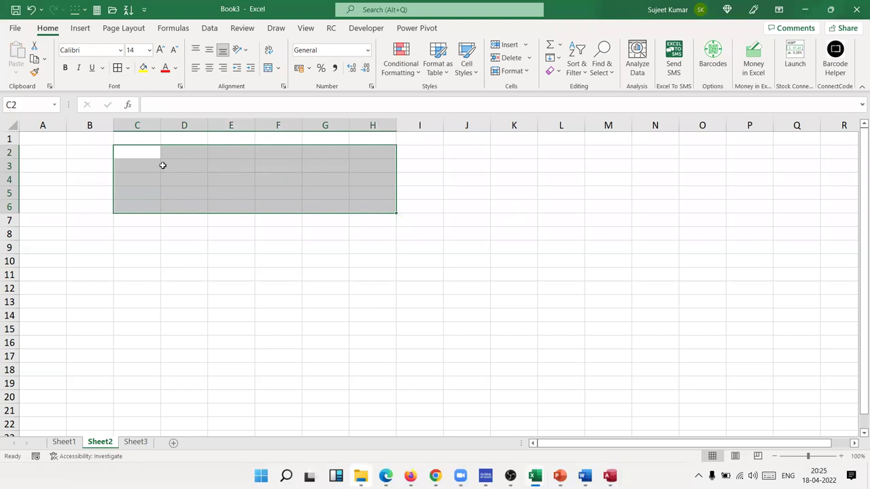
Step: Head A1 with 'Sales' and fill A2:A41 with =RANDBETWEEN(10,90)
left_click(57, 147)
left_click(57, 140)
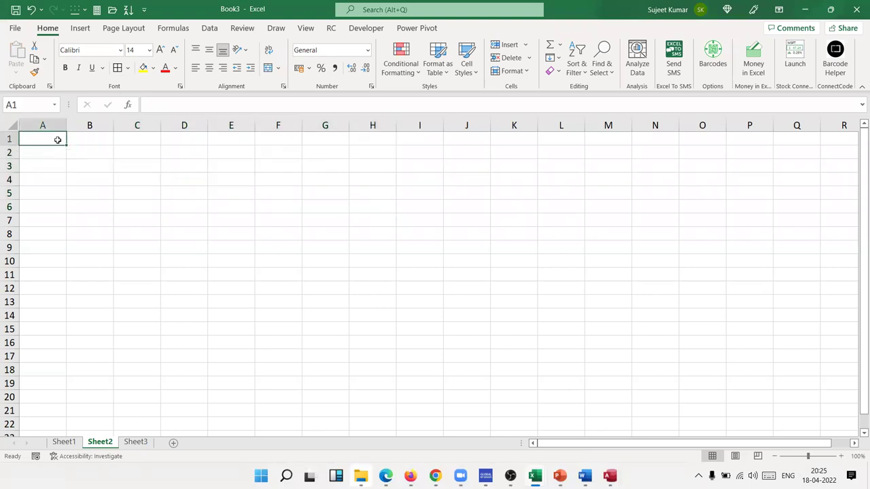
type("Sales")
key("Return")
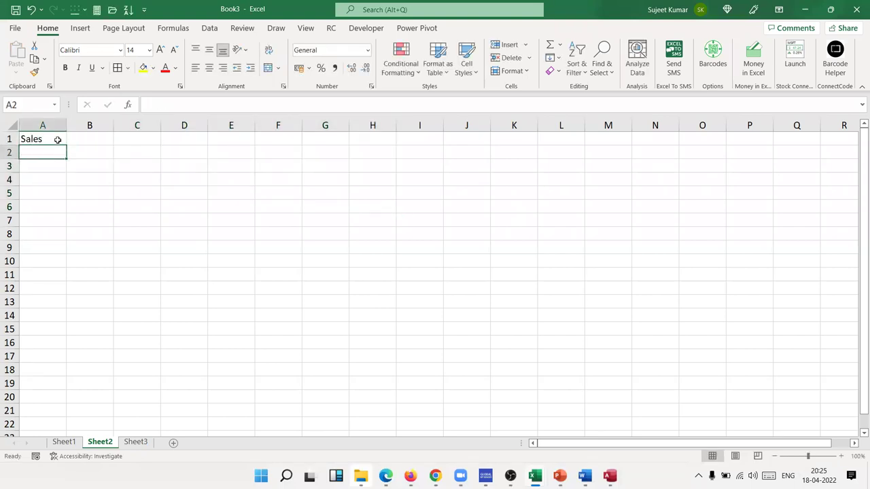
type("=ra")
key("Down")
key("Down")
key("Down")
key("Tab")
type("10")
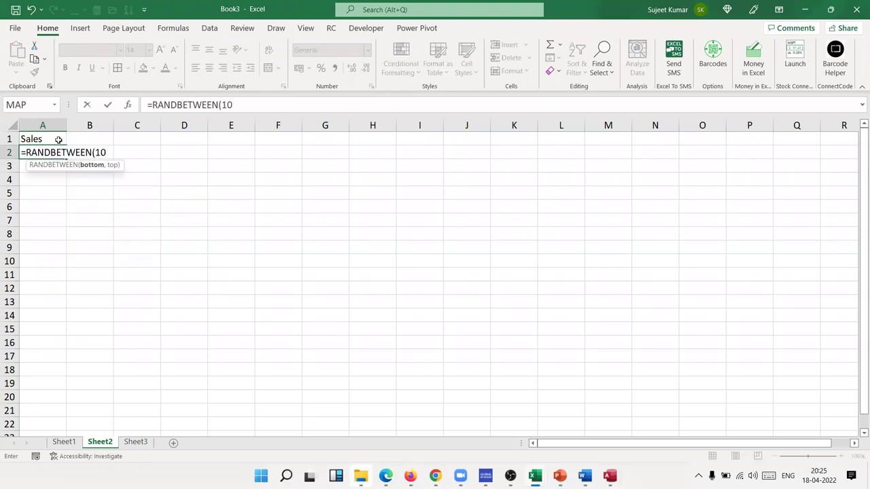
type(",90")
key("Return")
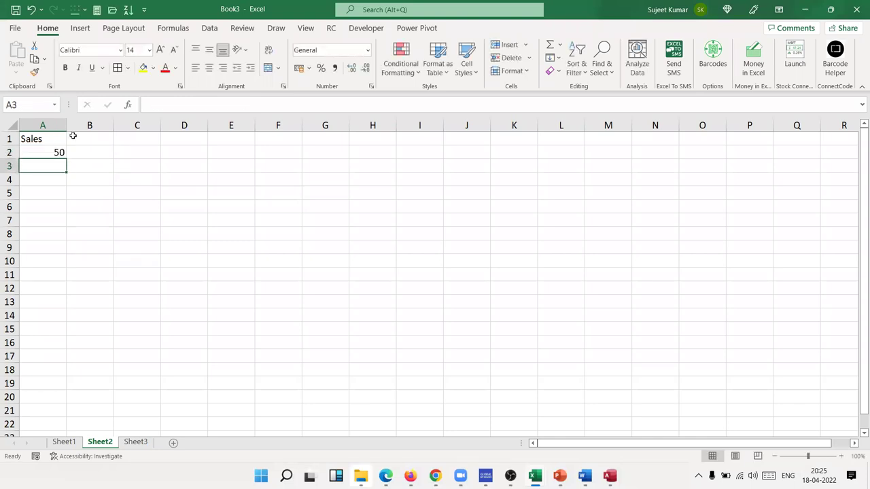
left_click_drag(34, 153, 27, 465)
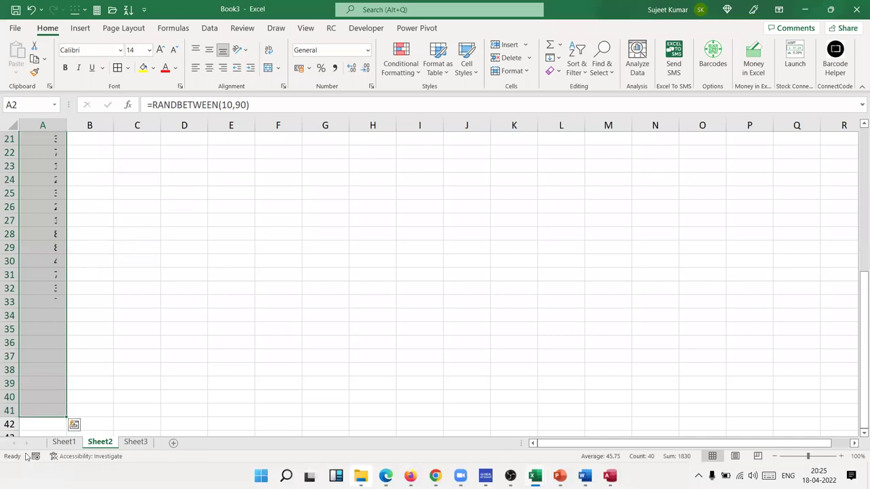
Step: Convert the Sales figures in A2:A41 to fixed values with Paste Values
key("ctrl+c")
scroll(51, 151, "up", 7)
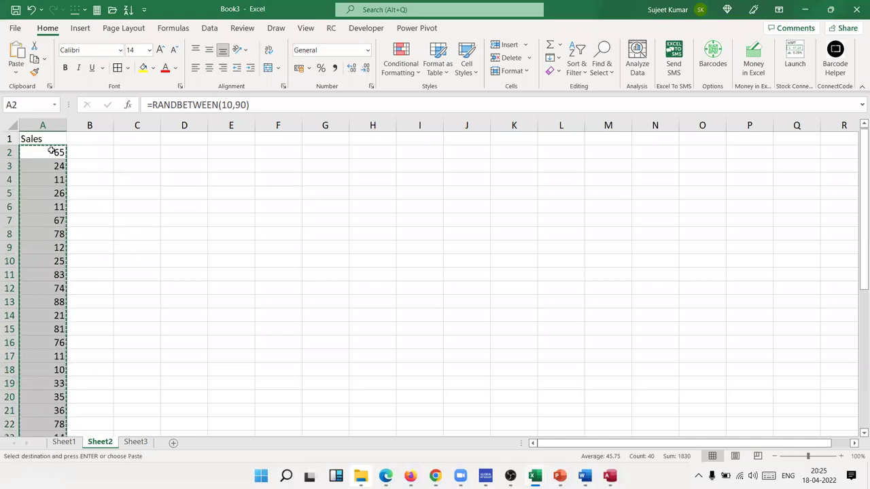
left_click(16, 73)
left_click(13, 160)
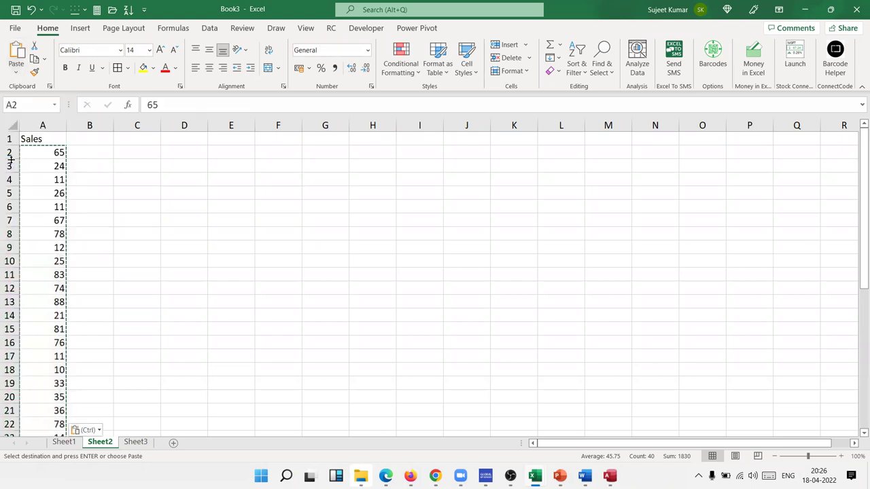
left_click(58, 176)
Step: Enter 60 in B5 and 70 in B10
left_click(96, 190)
type("60")
key("Return")
key("Down")
key("Down")
key("Down")
type("70")
key("Return")
key("Down")
key("Down")
key("Down")
key("Down")
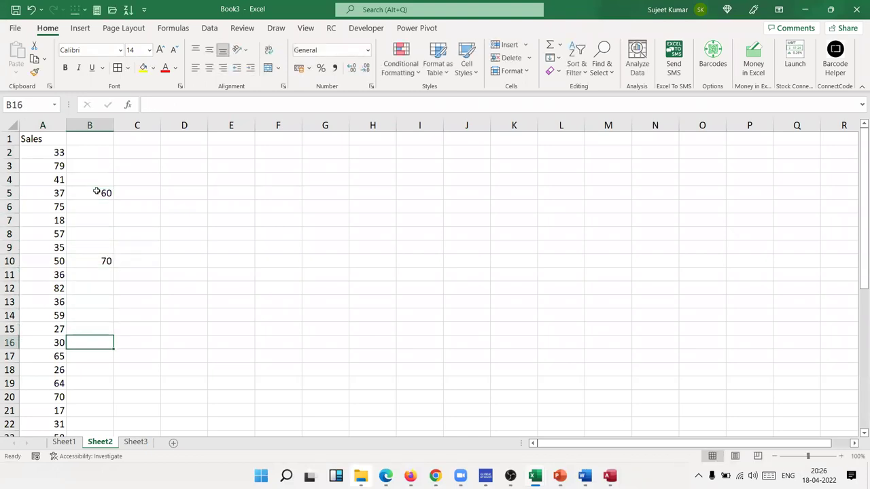
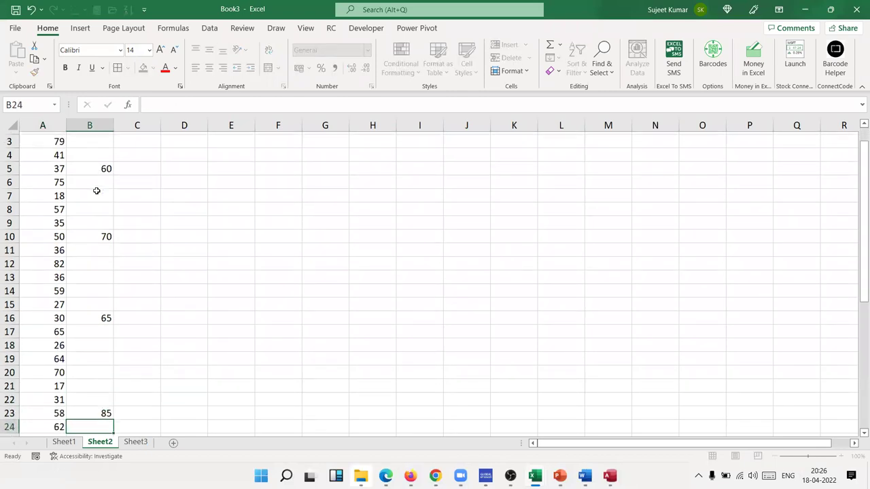
Step: Enter 85 in B23 and B31 and 65 in B39, then return to the top of column B
key("Down")
key("Down")
key("Down")
key("Down")
key("Down")
key("Down")
key("Down")
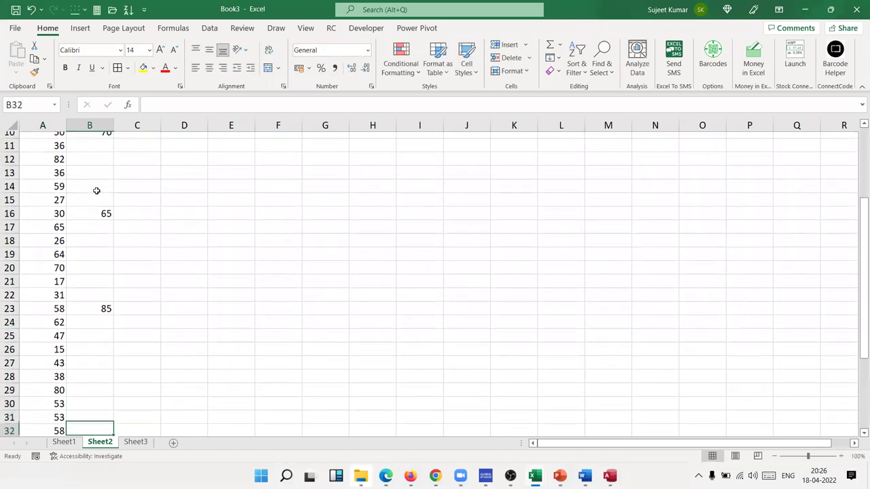
type("85")
key("Return")
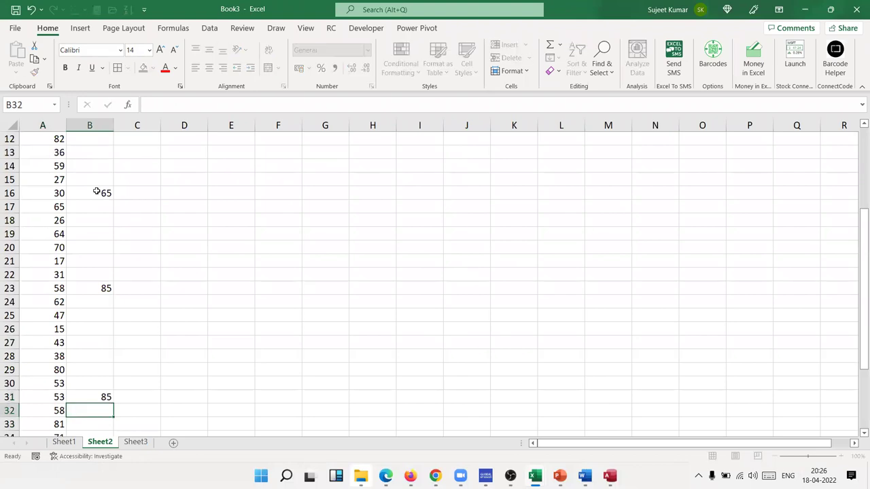
key("Down")
key("Down")
key("Down")
key("Down")
key("Down")
key("Down")
key("Down")
type("65")
key("Up")
key("Up")
key("Up")
key("Up")
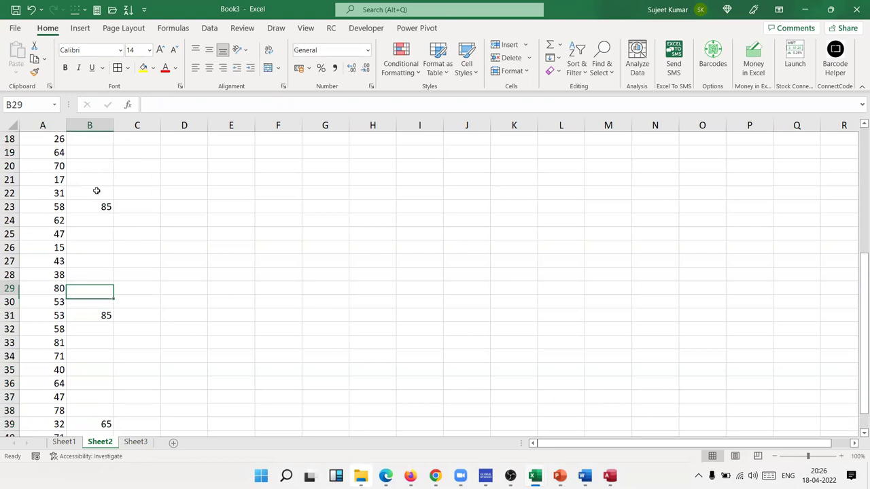
key("Up")
key("Up")
key("Up")
key("Up")
key("Up")
key("Up")
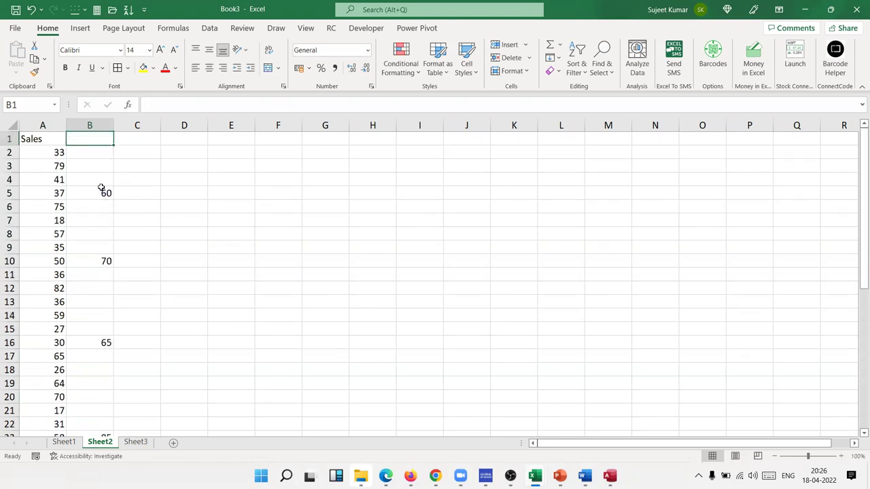
Step: Trial-paste the 60 from B5 into A5
left_click_drag(101, 175, 95, 144)
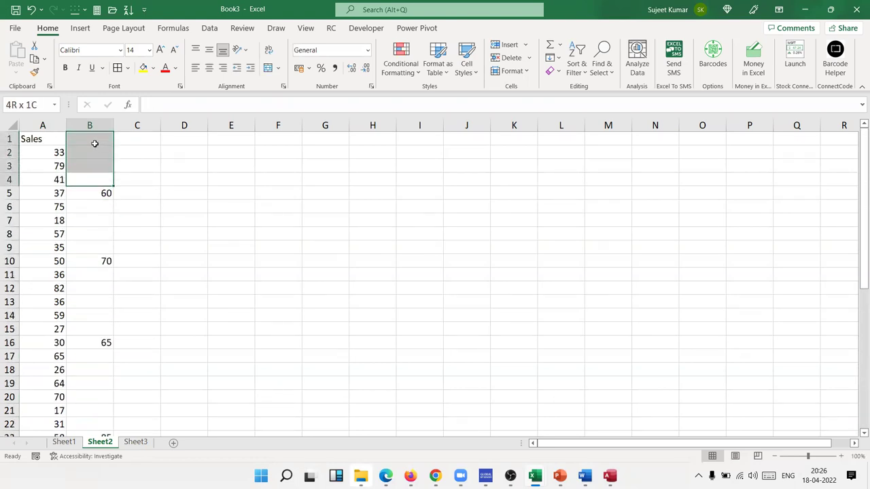
left_click_drag(62, 193, 102, 193)
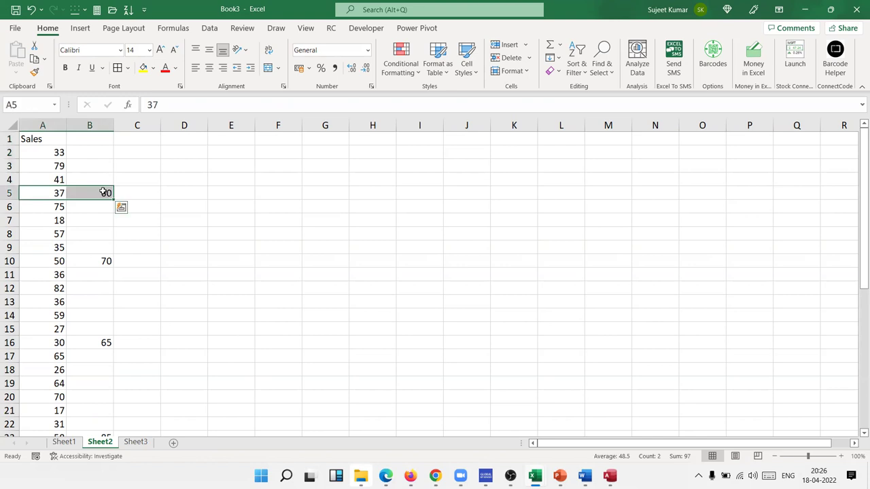
left_click(102, 192)
key("ctrl+c")
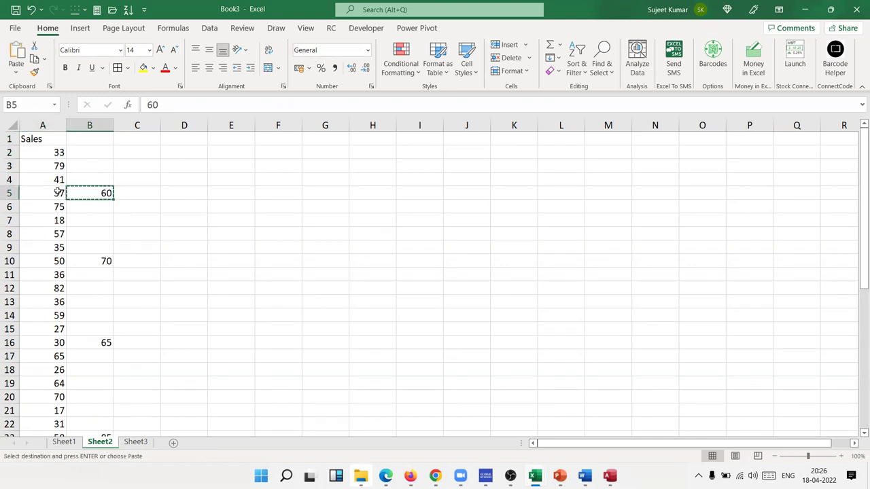
left_click(57, 190)
right_click(64, 199)
left_click(78, 248)
Step: Trial-paste the 70 from B10 into A10, then undo both trial pastes
left_click(102, 261)
key("ctrl+c")
key("Left")
key("ctrl+v")
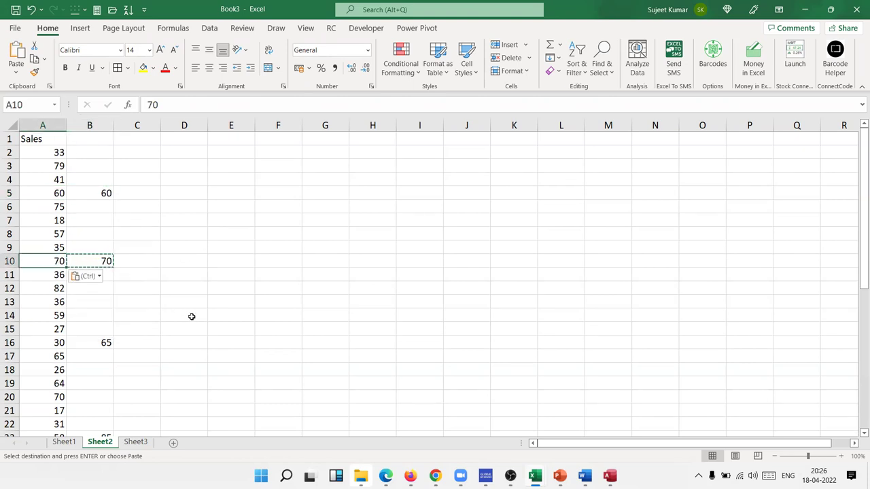
key("ctrl+z")
key("ctrl+z")
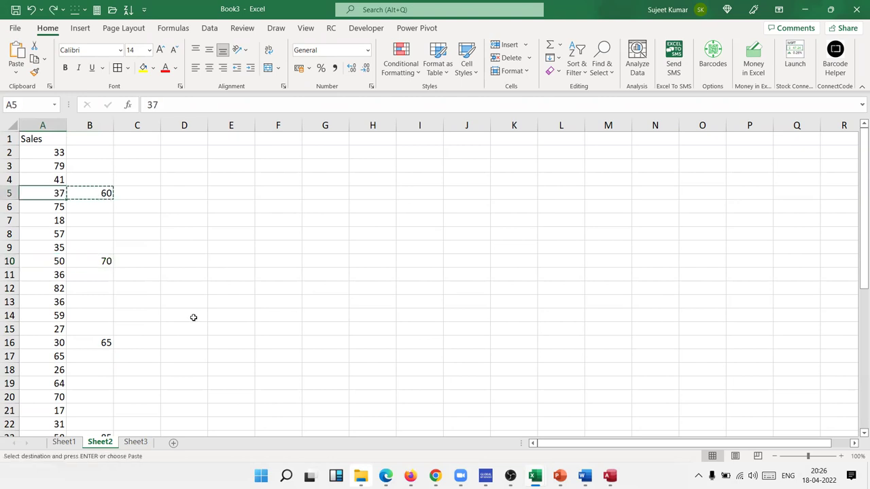
key("Escape")
Step: Copy all of column B and bring up Paste Special for column A
left_click(84, 127)
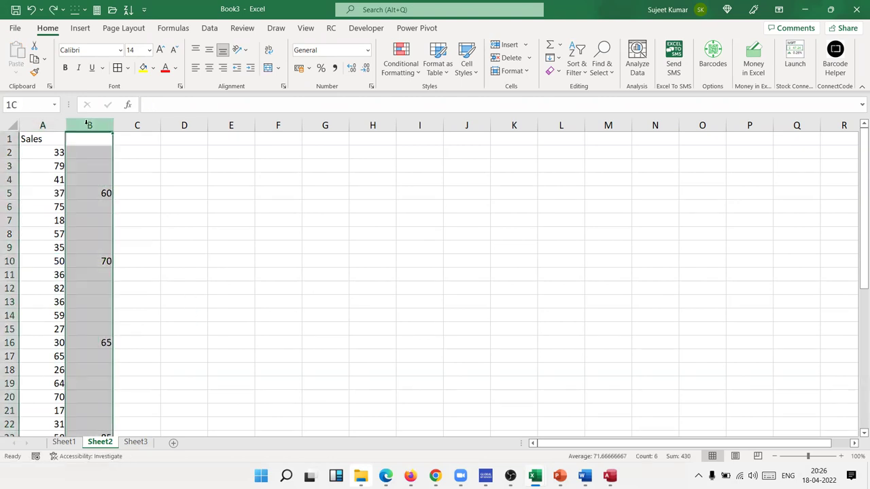
key("ctrl+c")
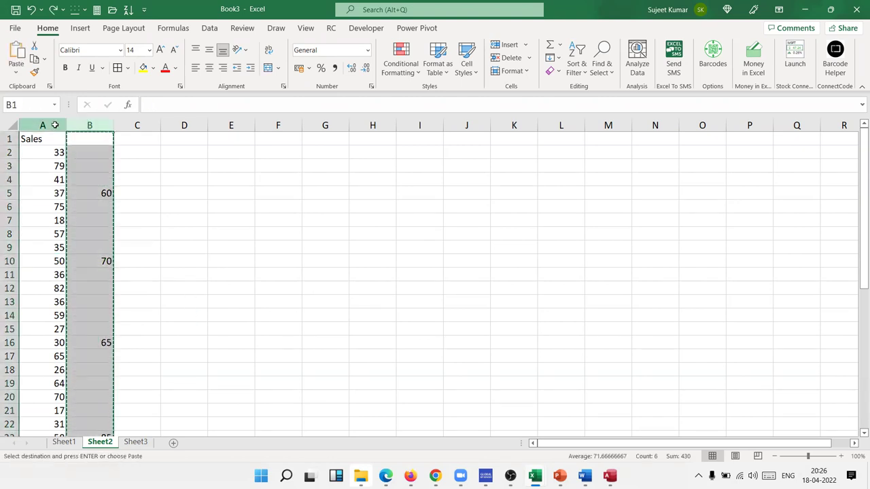
right_click(57, 127)
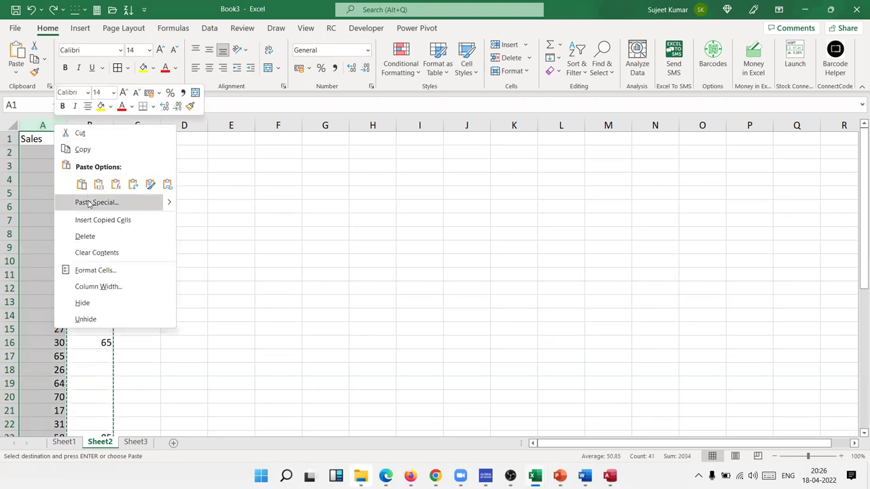
left_click(91, 202)
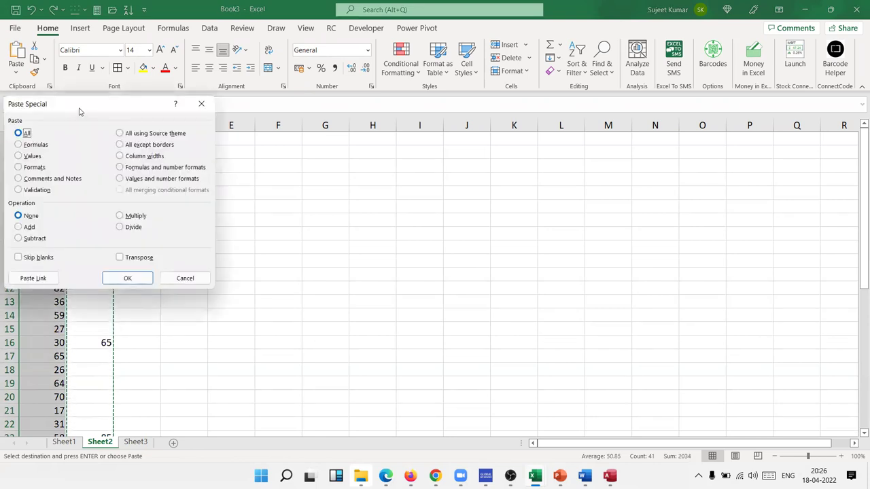
Step: Paste column B over column A with Skip blanks, giving 60, 70 and 65 in A5, A10, A16
left_click_drag(78, 111, 299, 114)
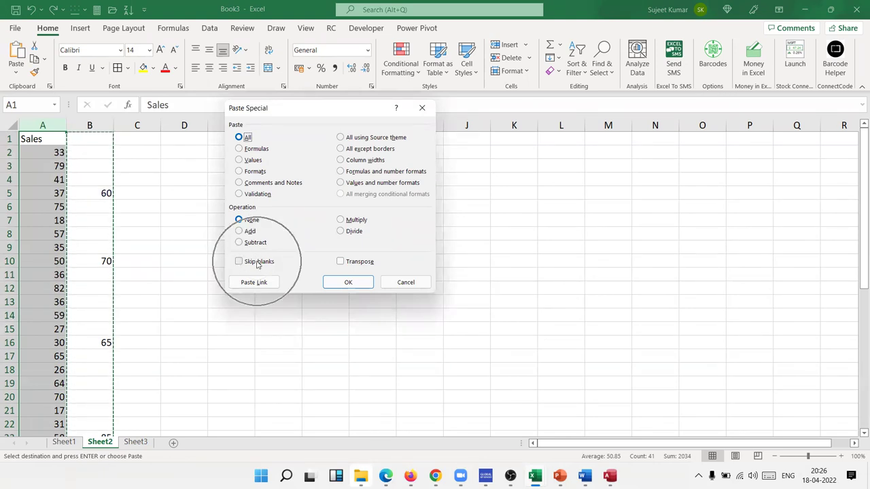
left_click(259, 265)
left_click(358, 284)
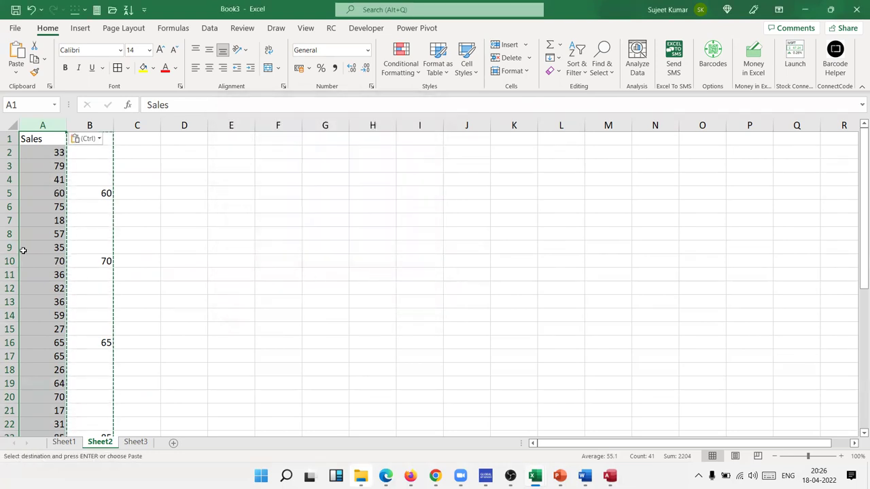
scroll(77, 384, "down", 3)
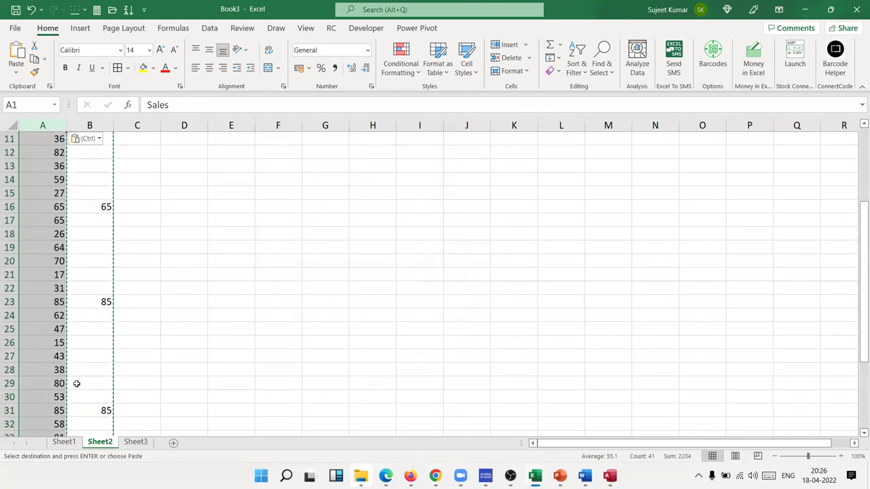
scroll(89, 403, "up", 3)
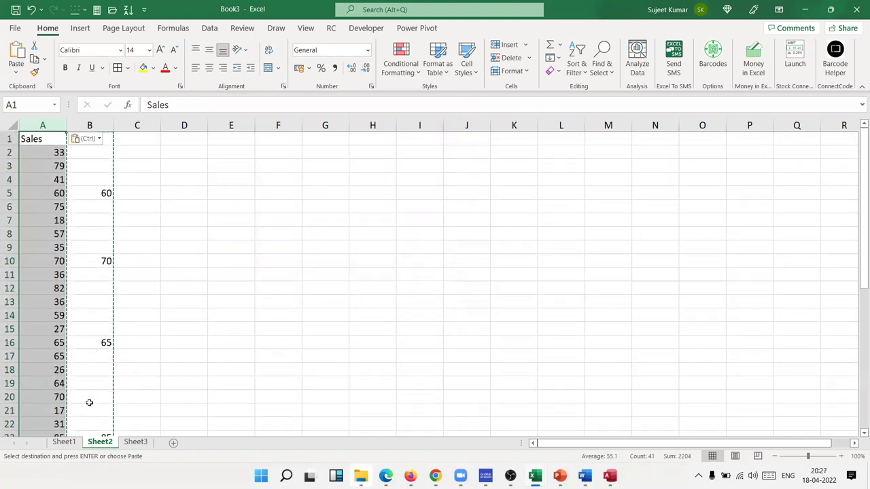